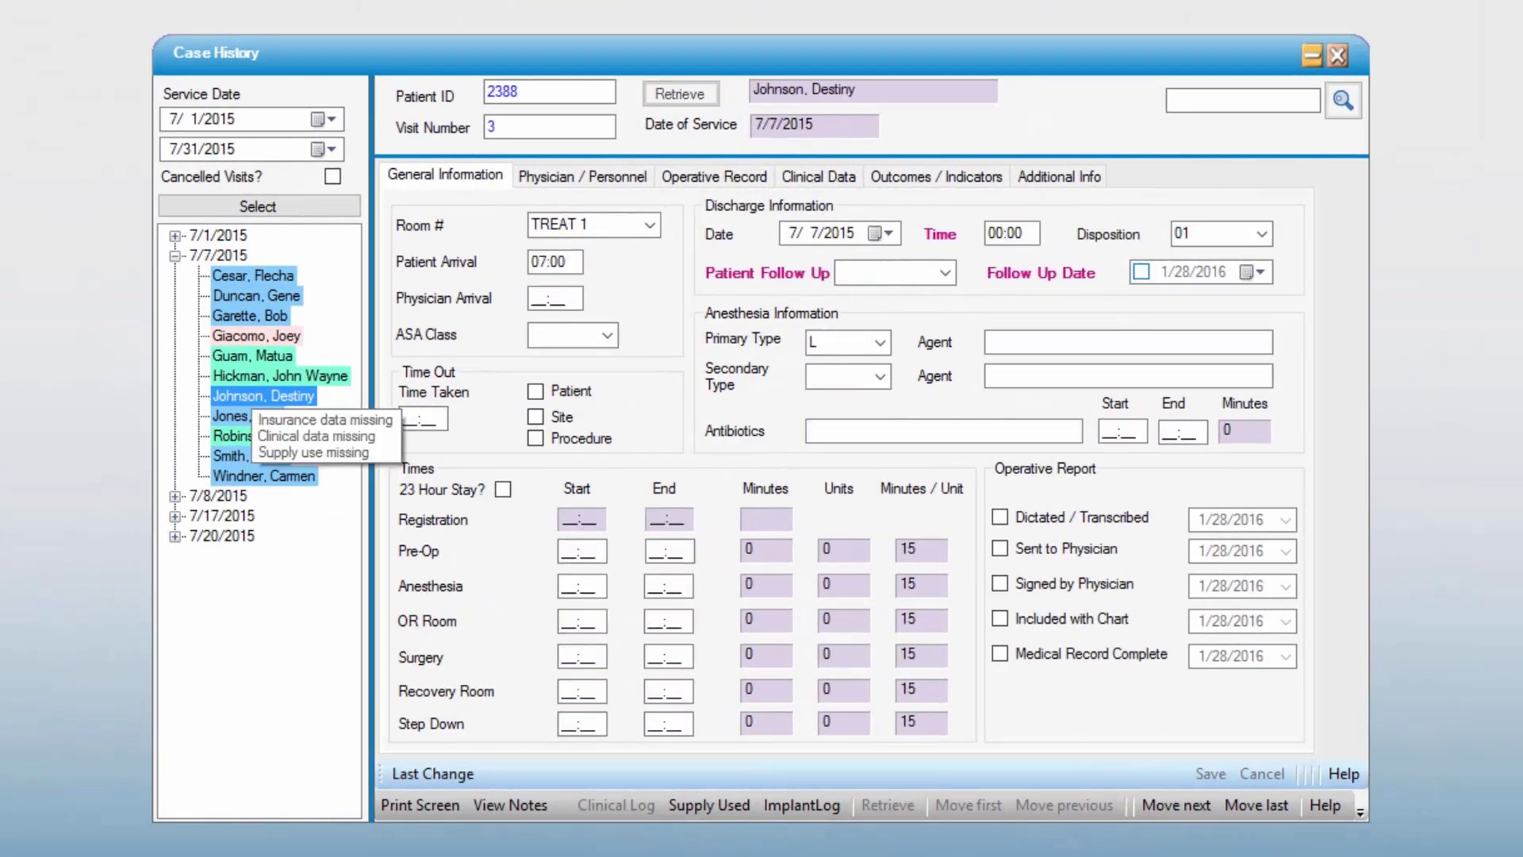
# - Select item template 66 - Pre Op and copy supply items, including the physician's EGD preference card, into the patient's supplies used
pyautogui.click(710, 802)
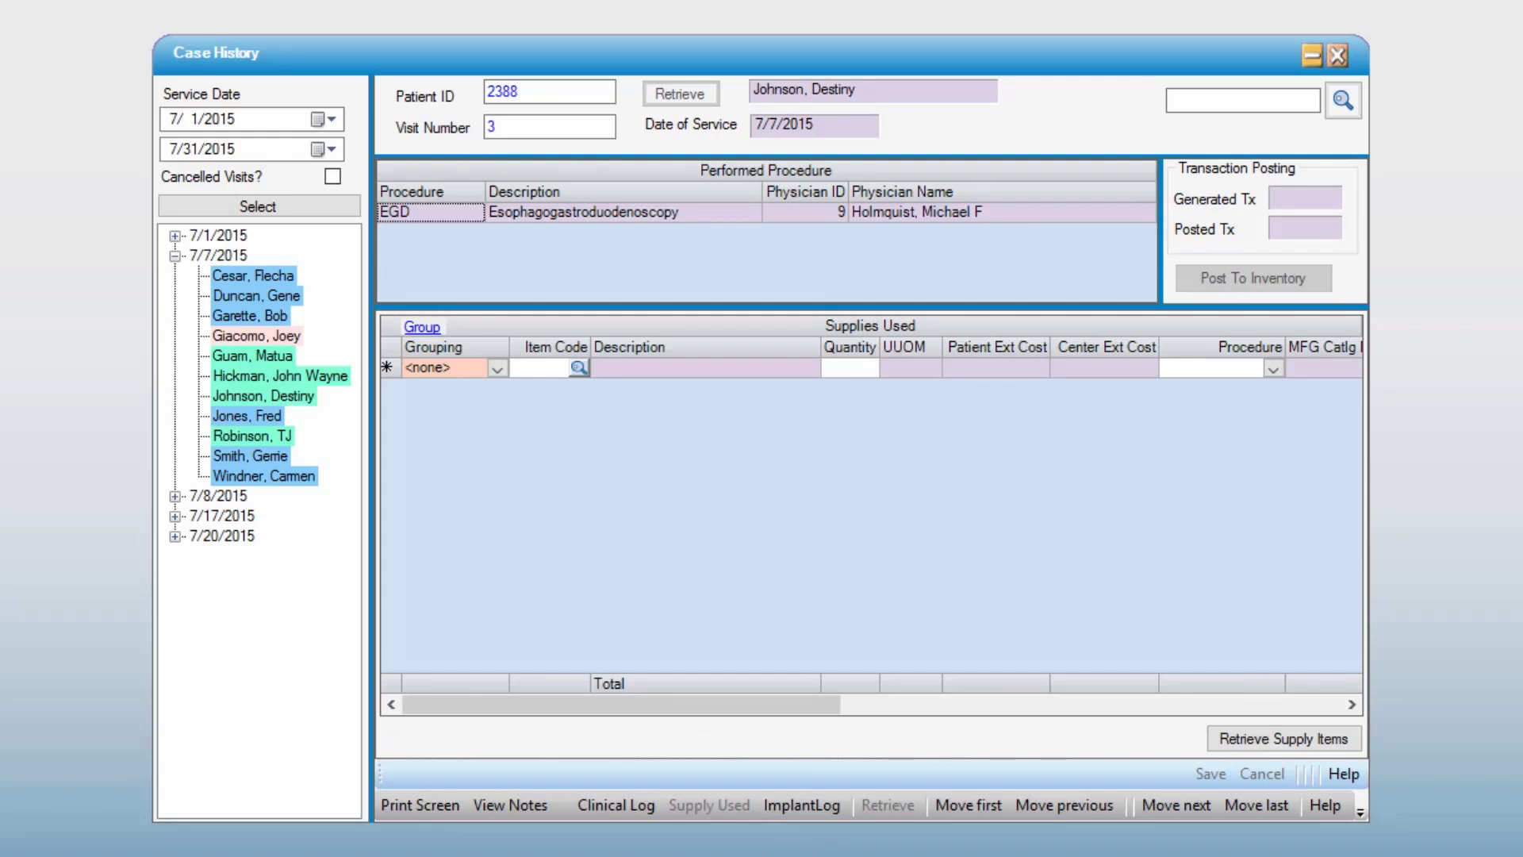
pyautogui.click(1276, 741)
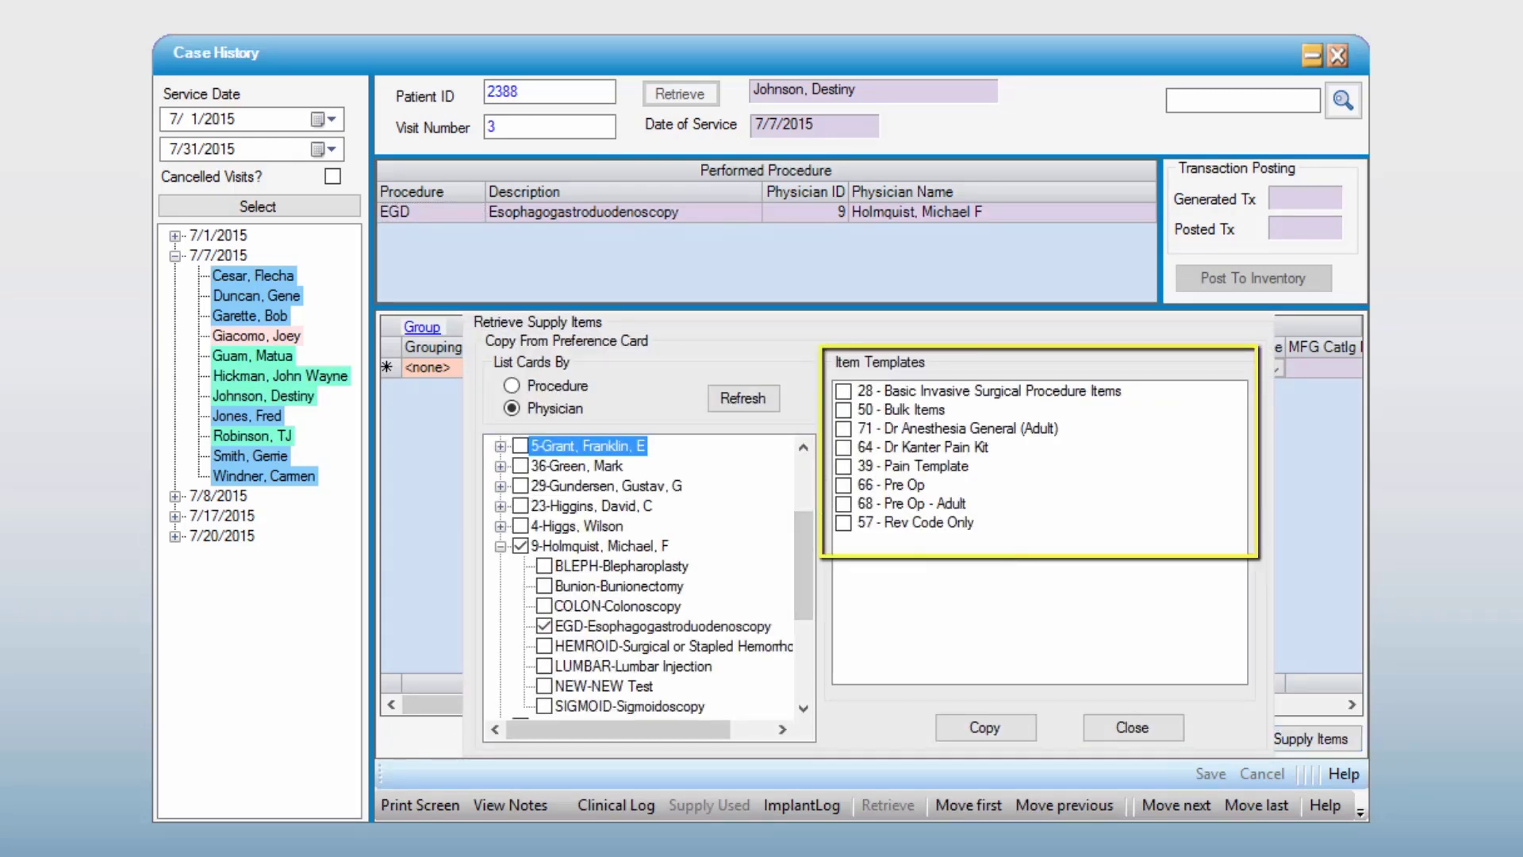
pyautogui.click(844, 485)
pyautogui.click(844, 485)
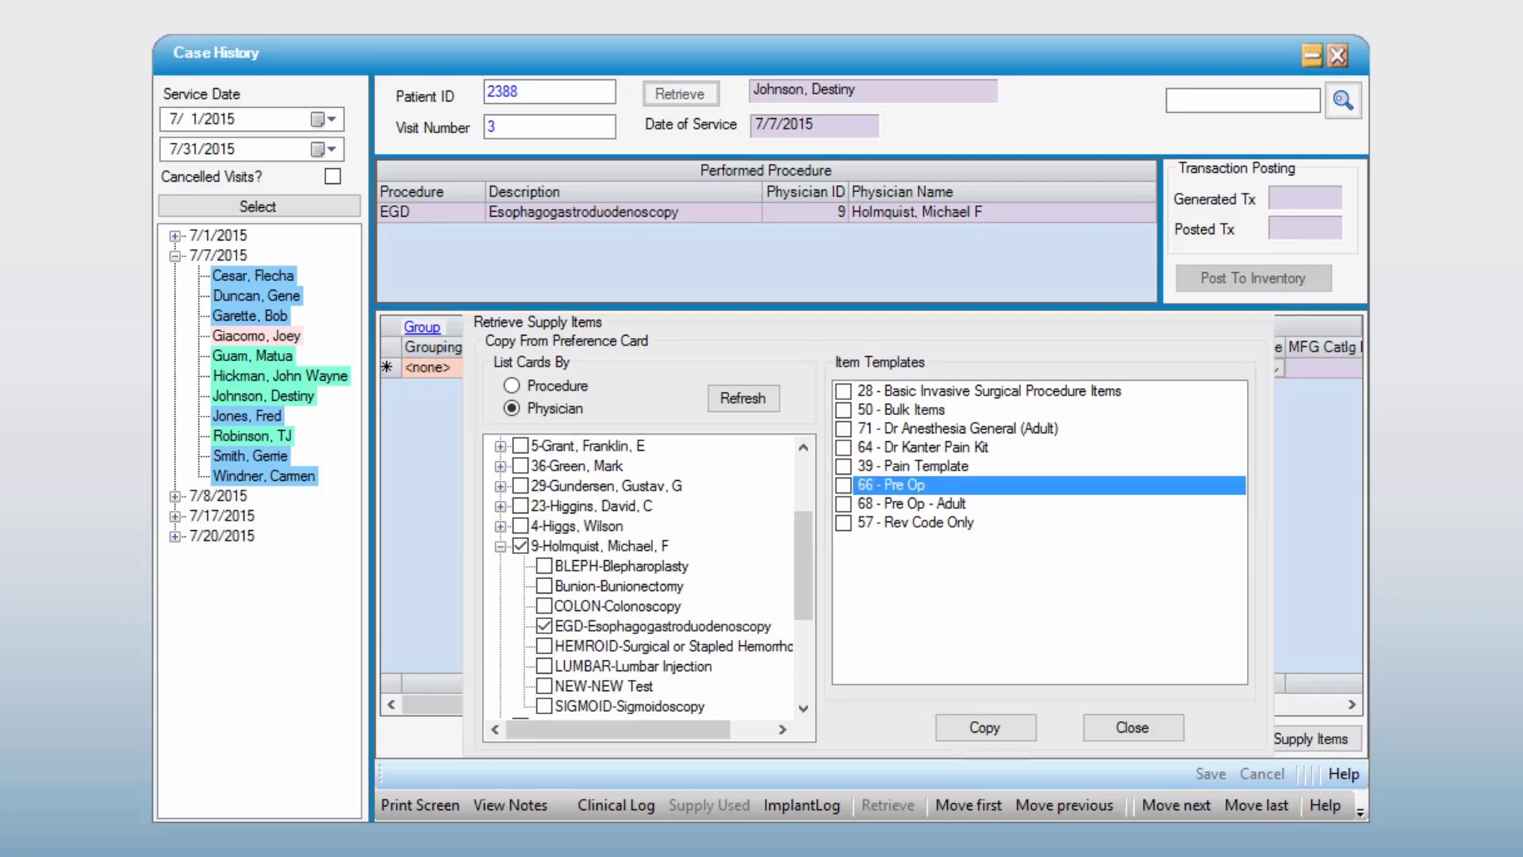
pyautogui.click(984, 727)
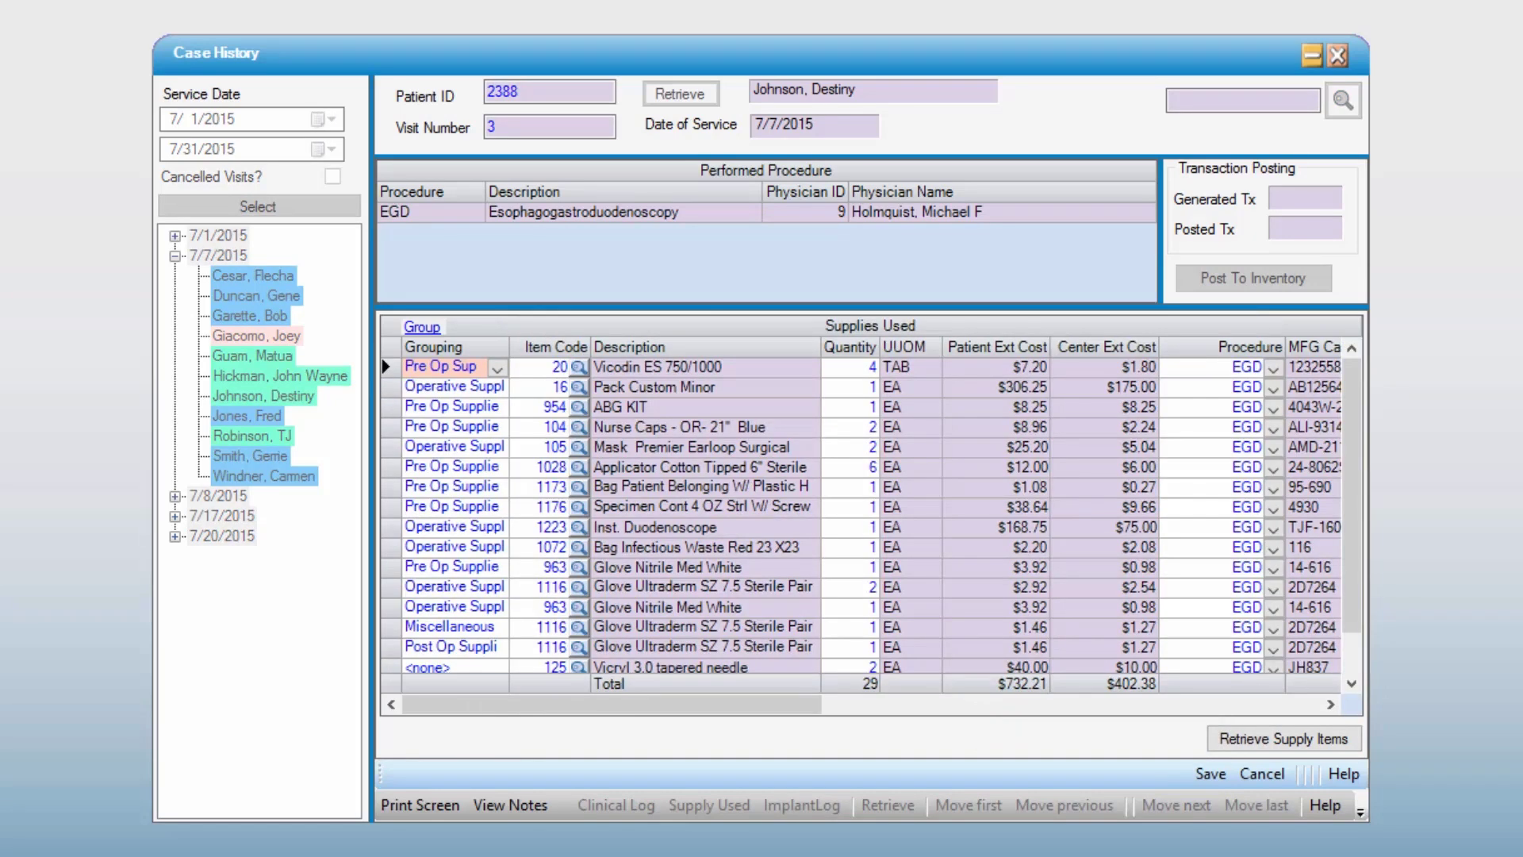
# - Save quantities of 2 for Pack Custom Minor and 3 for Nurse Caps, and post the case's supplies to inventory
pyautogui.click(850, 406)
pyautogui.click(850, 387)
pyautogui.write('2')
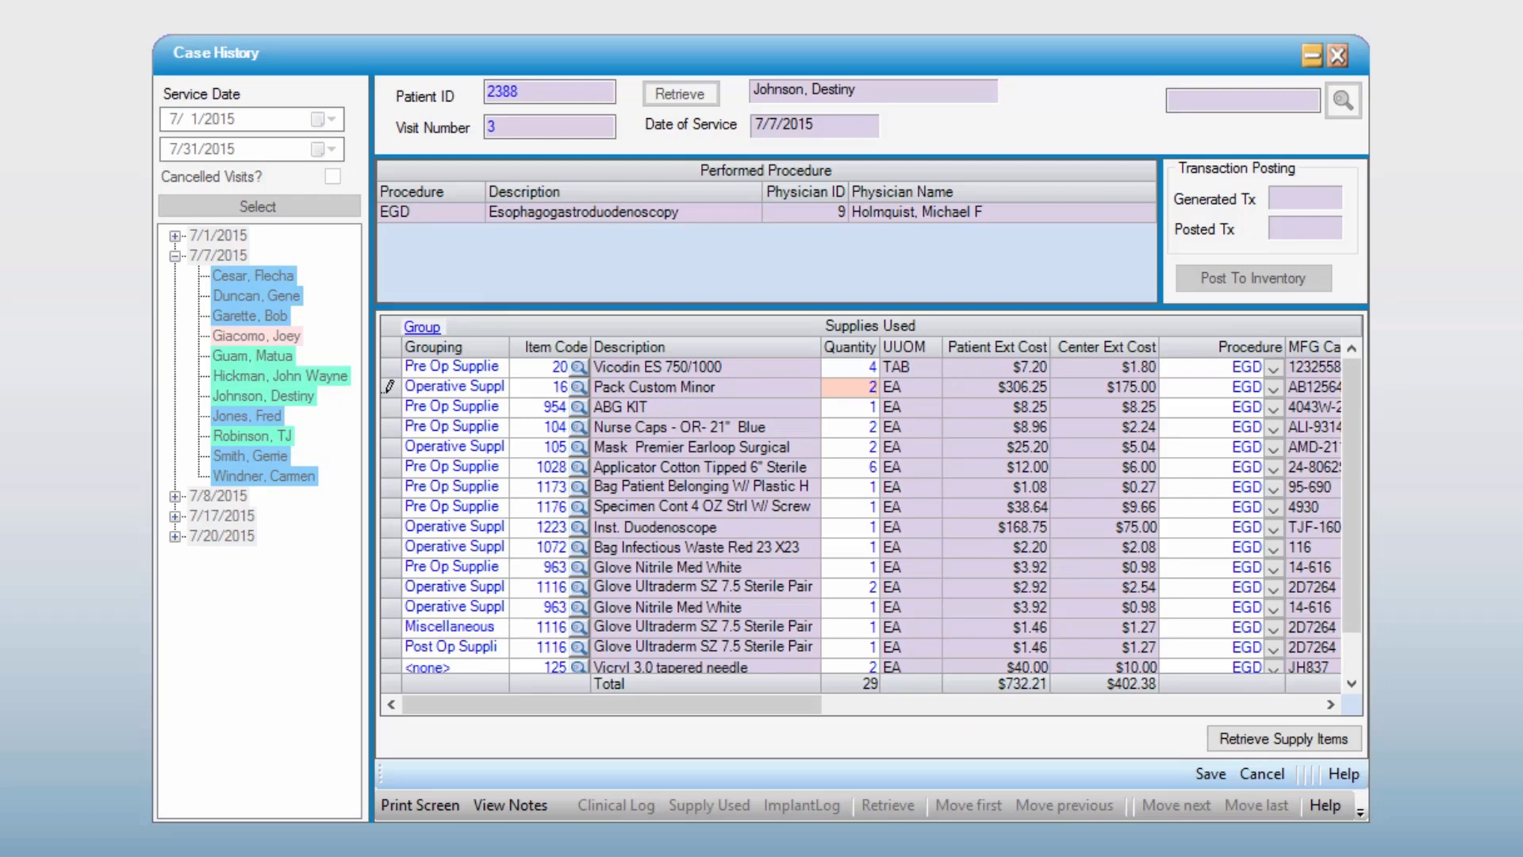
pyautogui.click(850, 426)
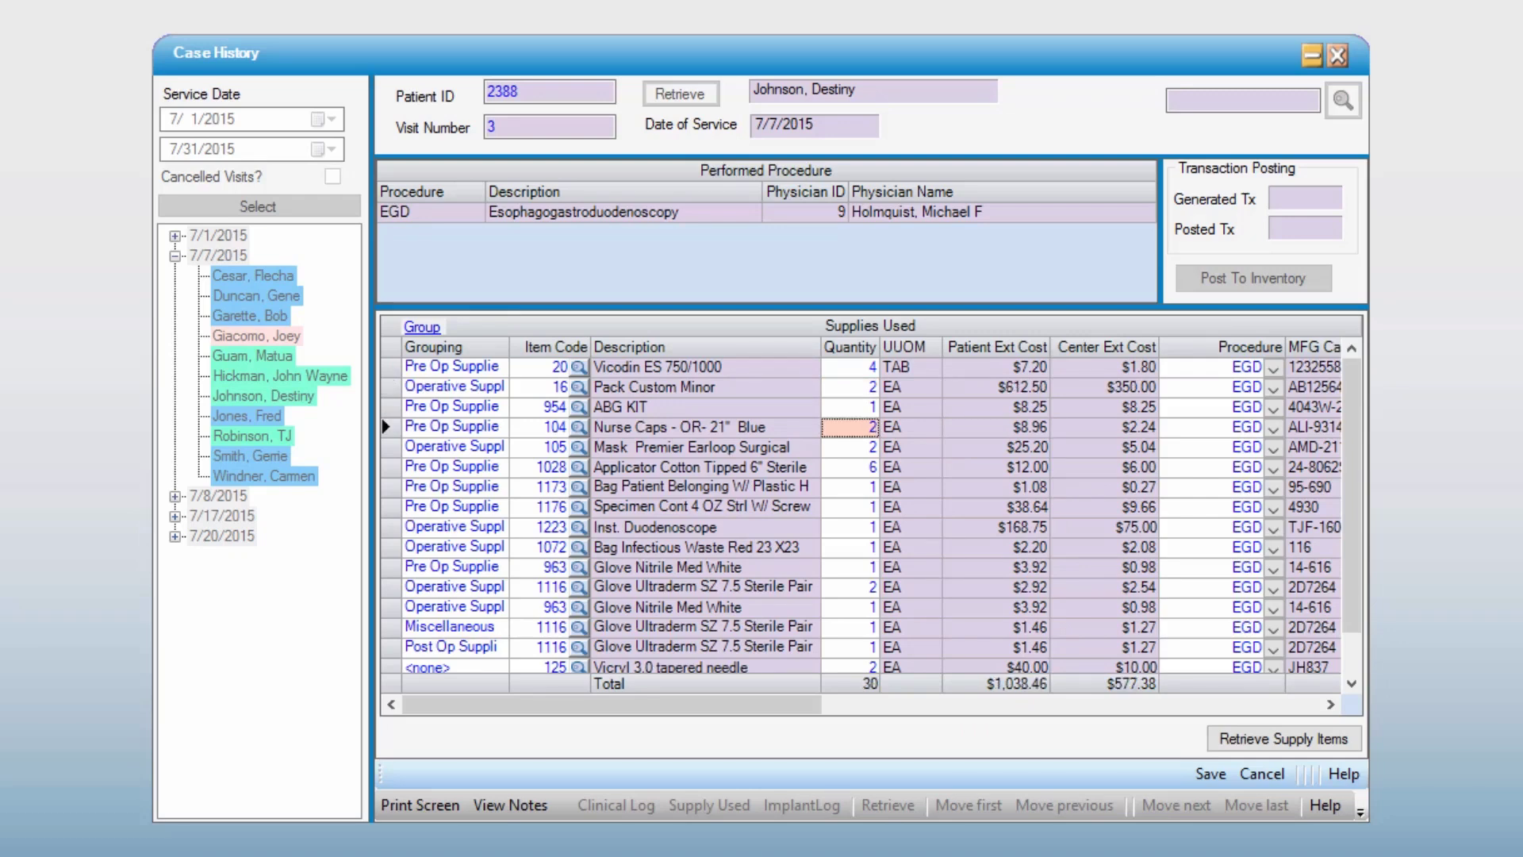
pyautogui.write('3')
pyautogui.click(1211, 771)
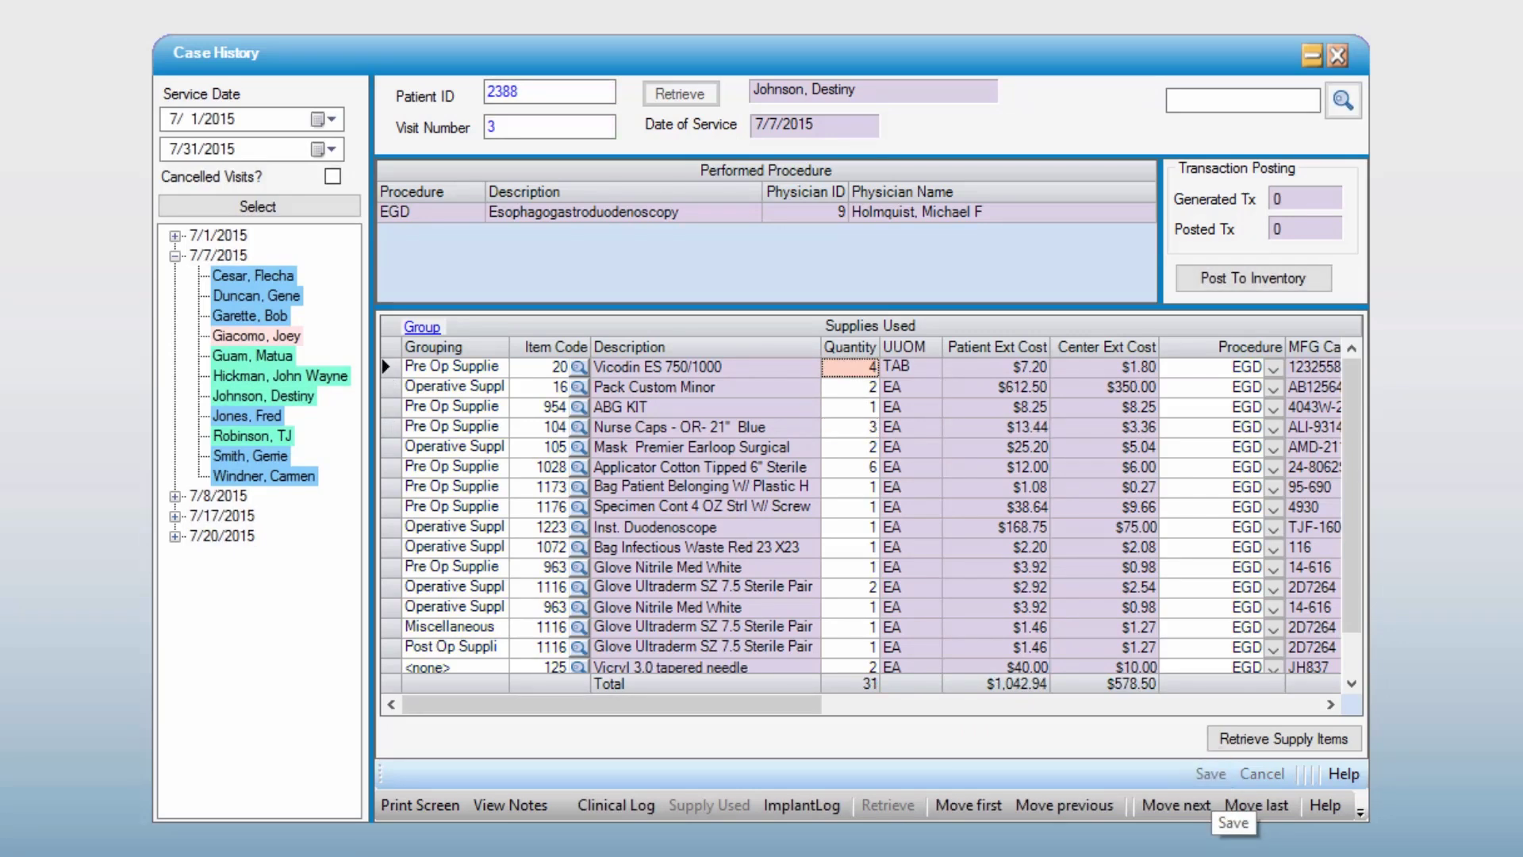
pyautogui.click(1295, 278)
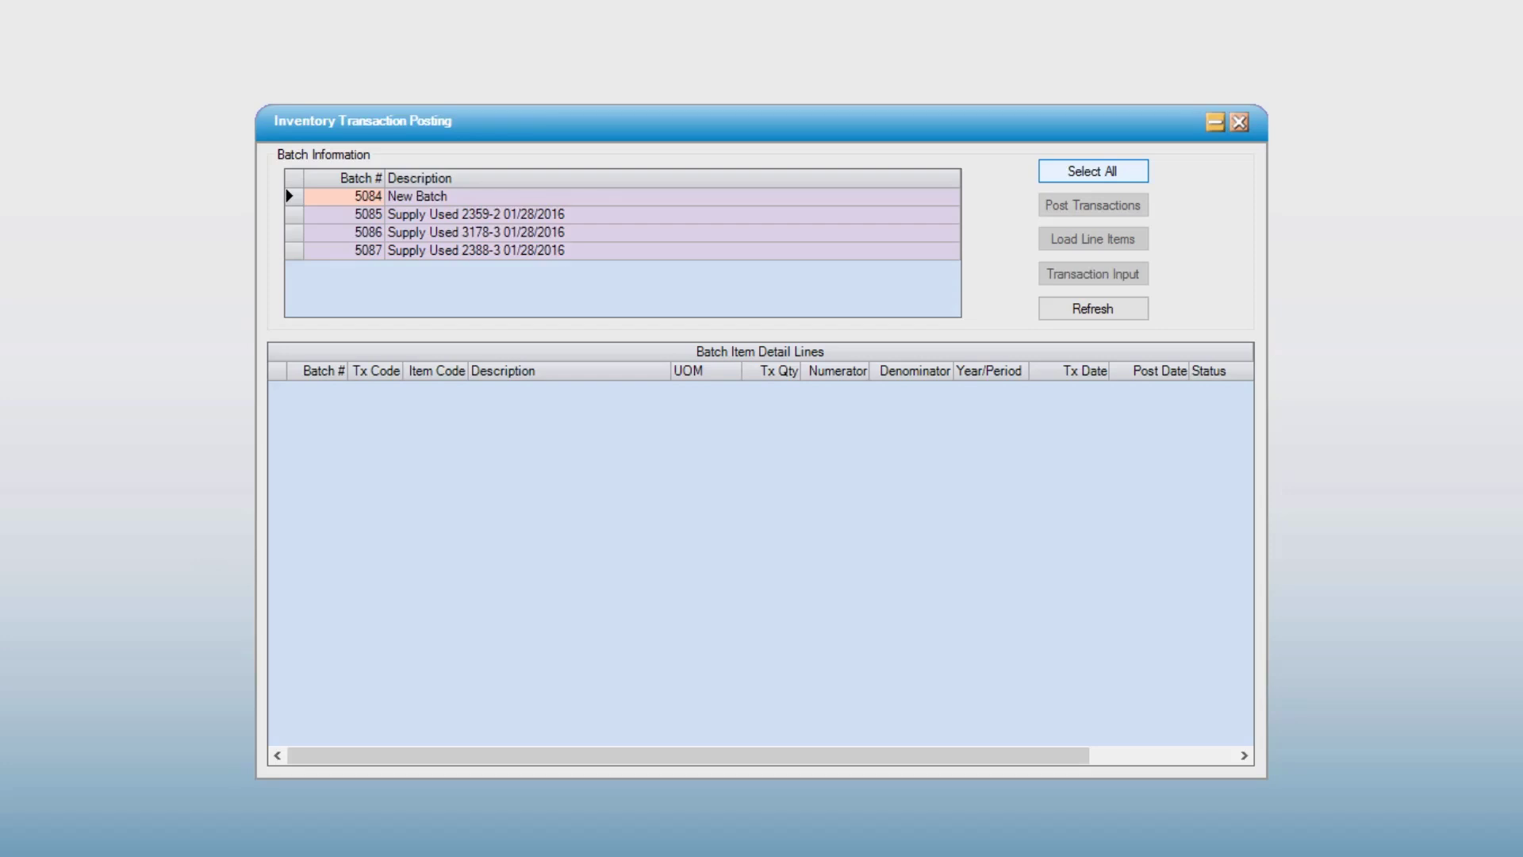
# - Select all batches for inventory transaction posting except New Batch 5084
pyautogui.press('ctrl')
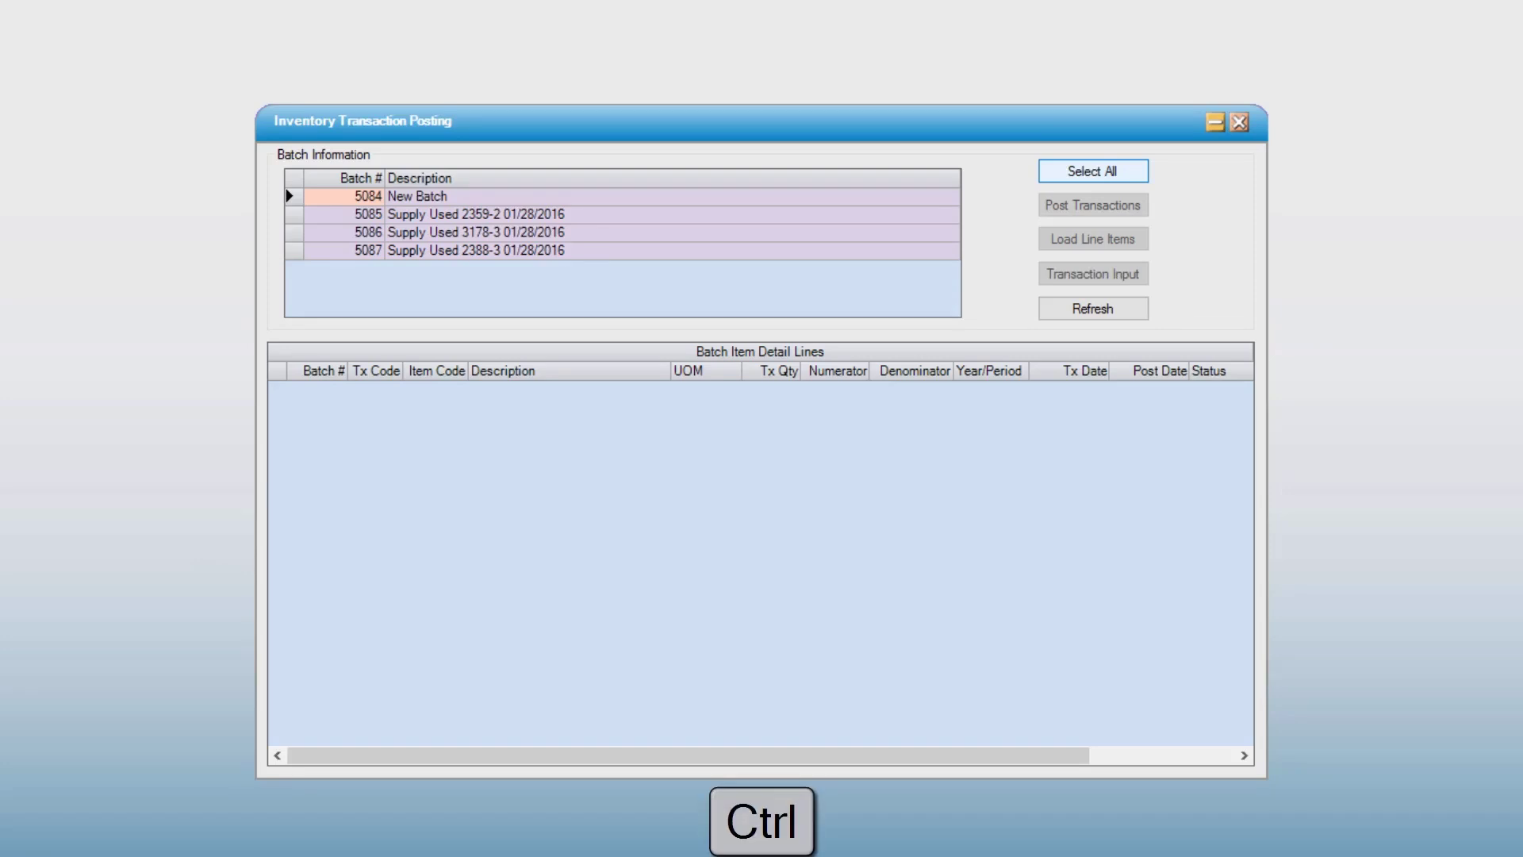
pyautogui.press('shift')
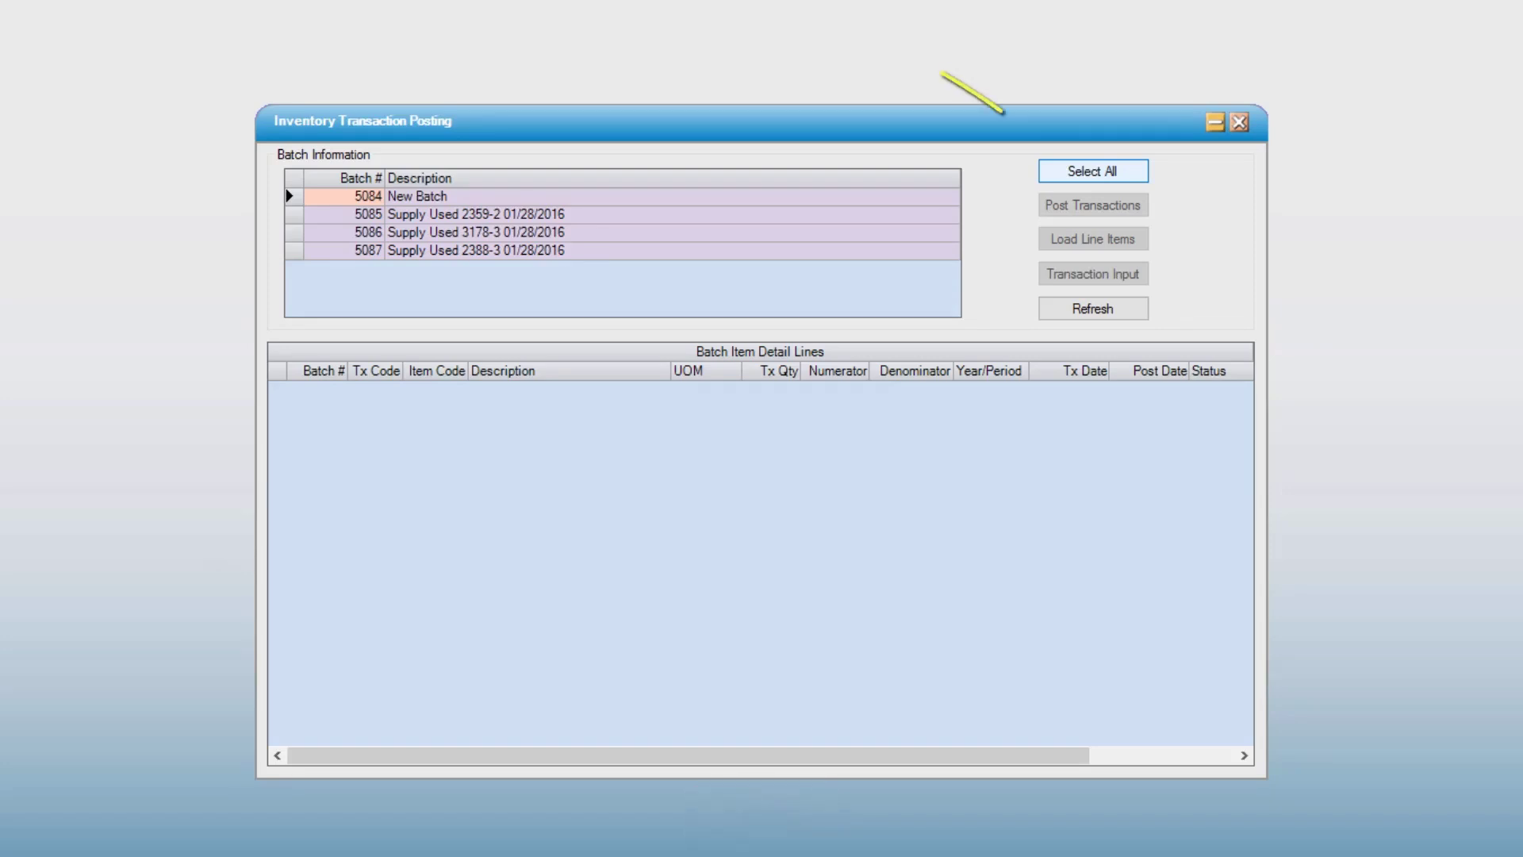
pyautogui.click(1094, 169)
pyautogui.press('ctrl')
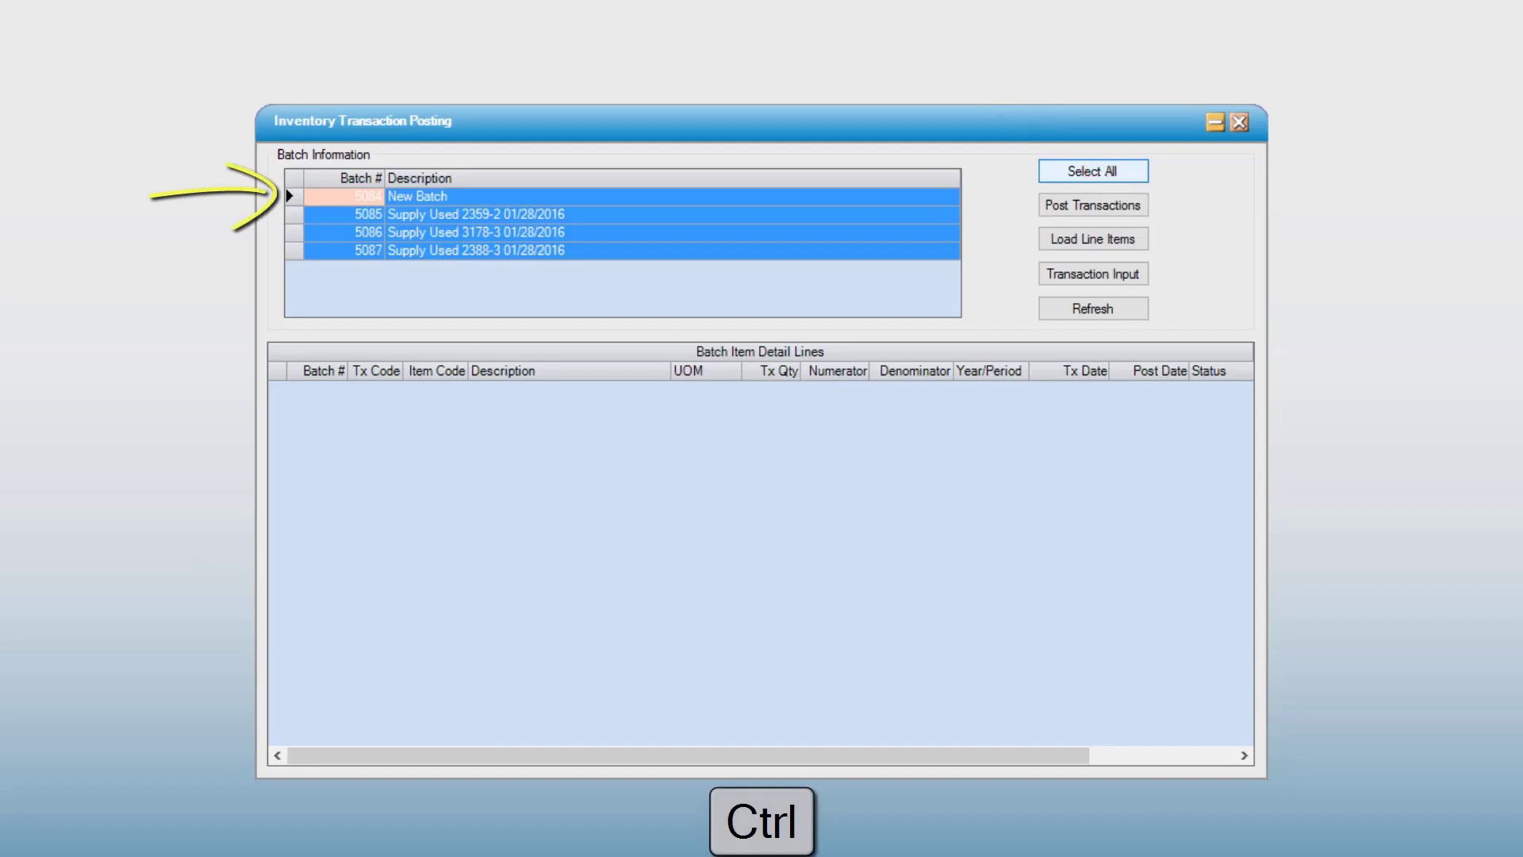
pyautogui.keyDown('ctrl'); pyautogui.click(294, 196); pyautogui.keyUp('ctrl')
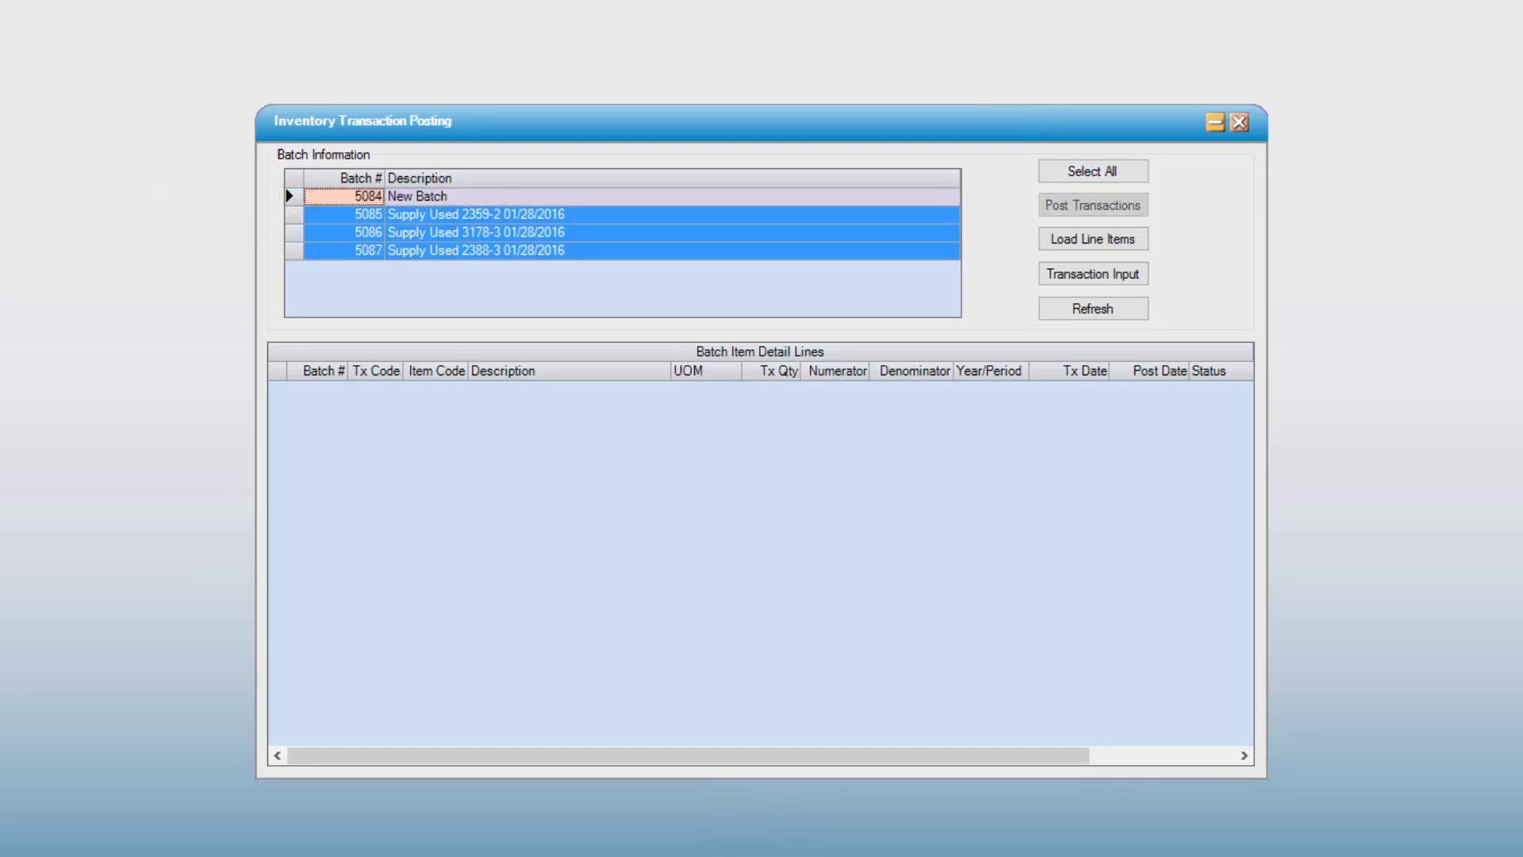
# - Load the line items of the selected Supply Used batches and post their transactions
pyautogui.click(1093, 239)
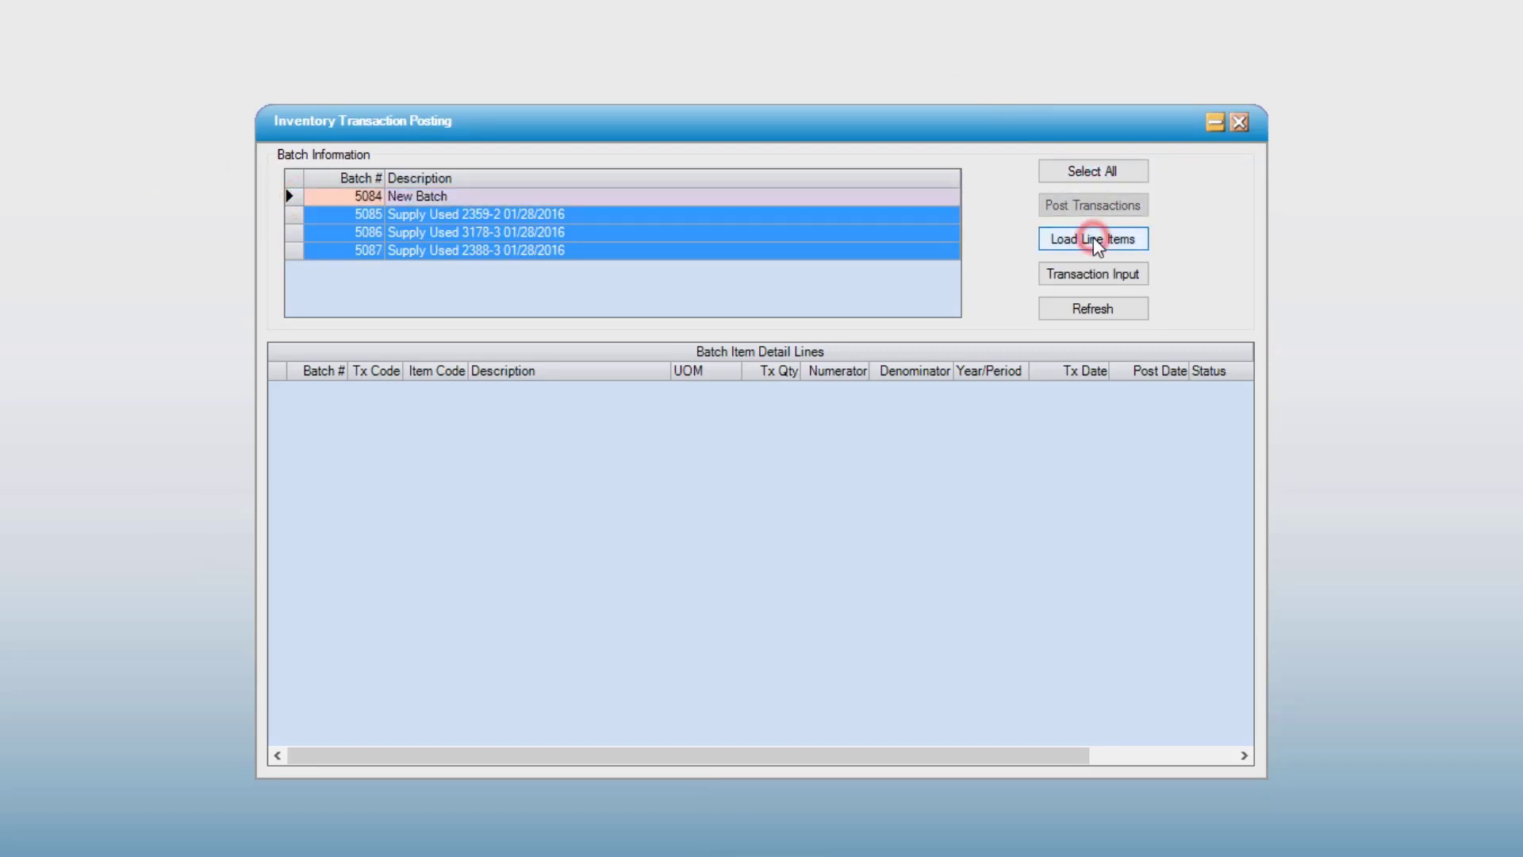
pyautogui.moveTo(1243, 473); pyautogui.dragTo(1244, 668)
pyautogui.click(1125, 198)
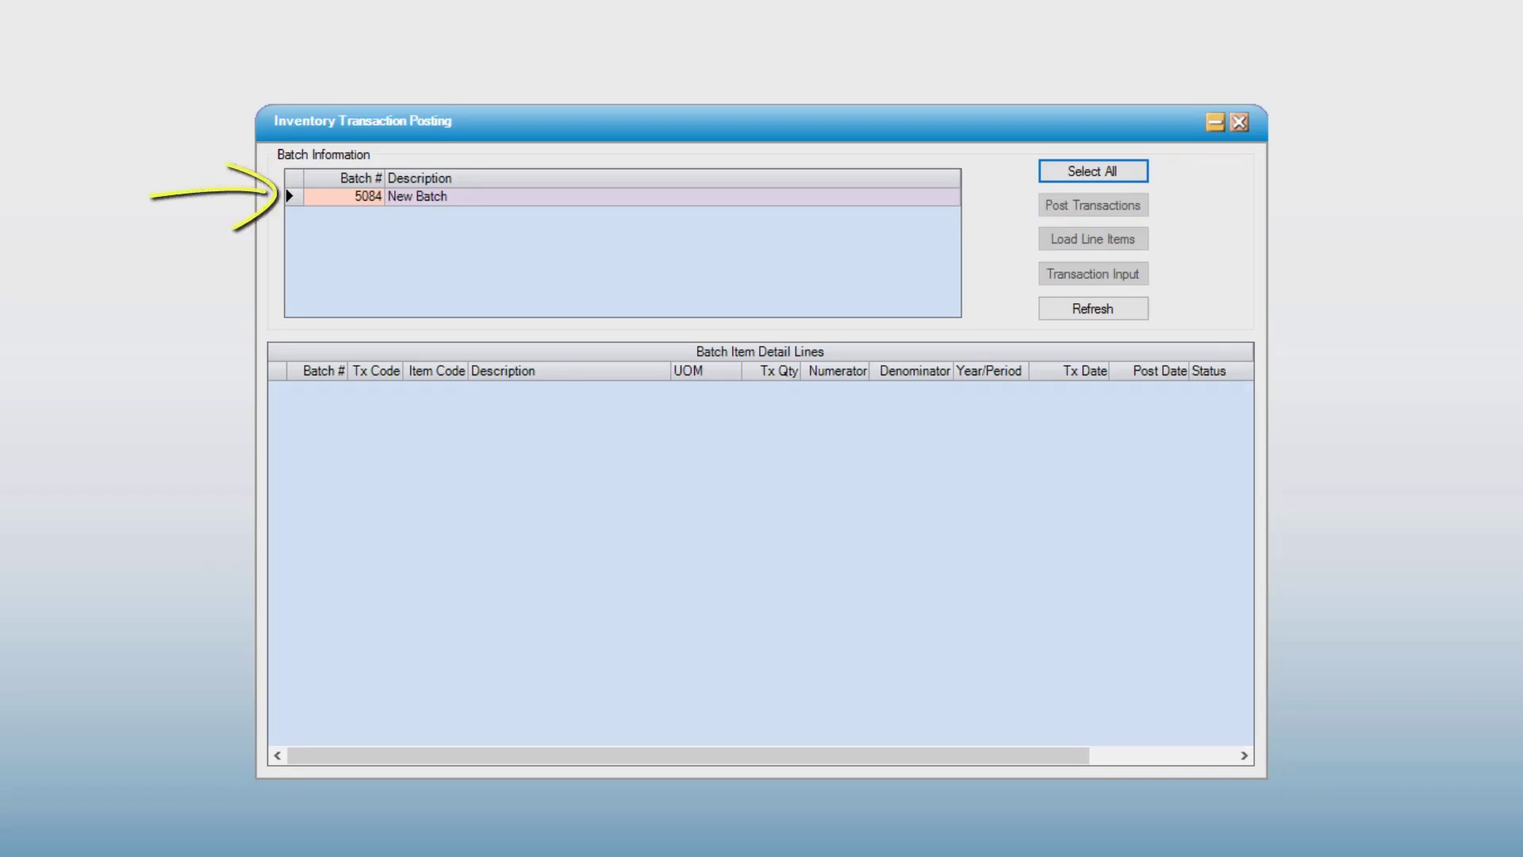
# - Load New Batch's line items and open the batch in Inventory Transaction Input
pyautogui.doubleClick(295, 196)
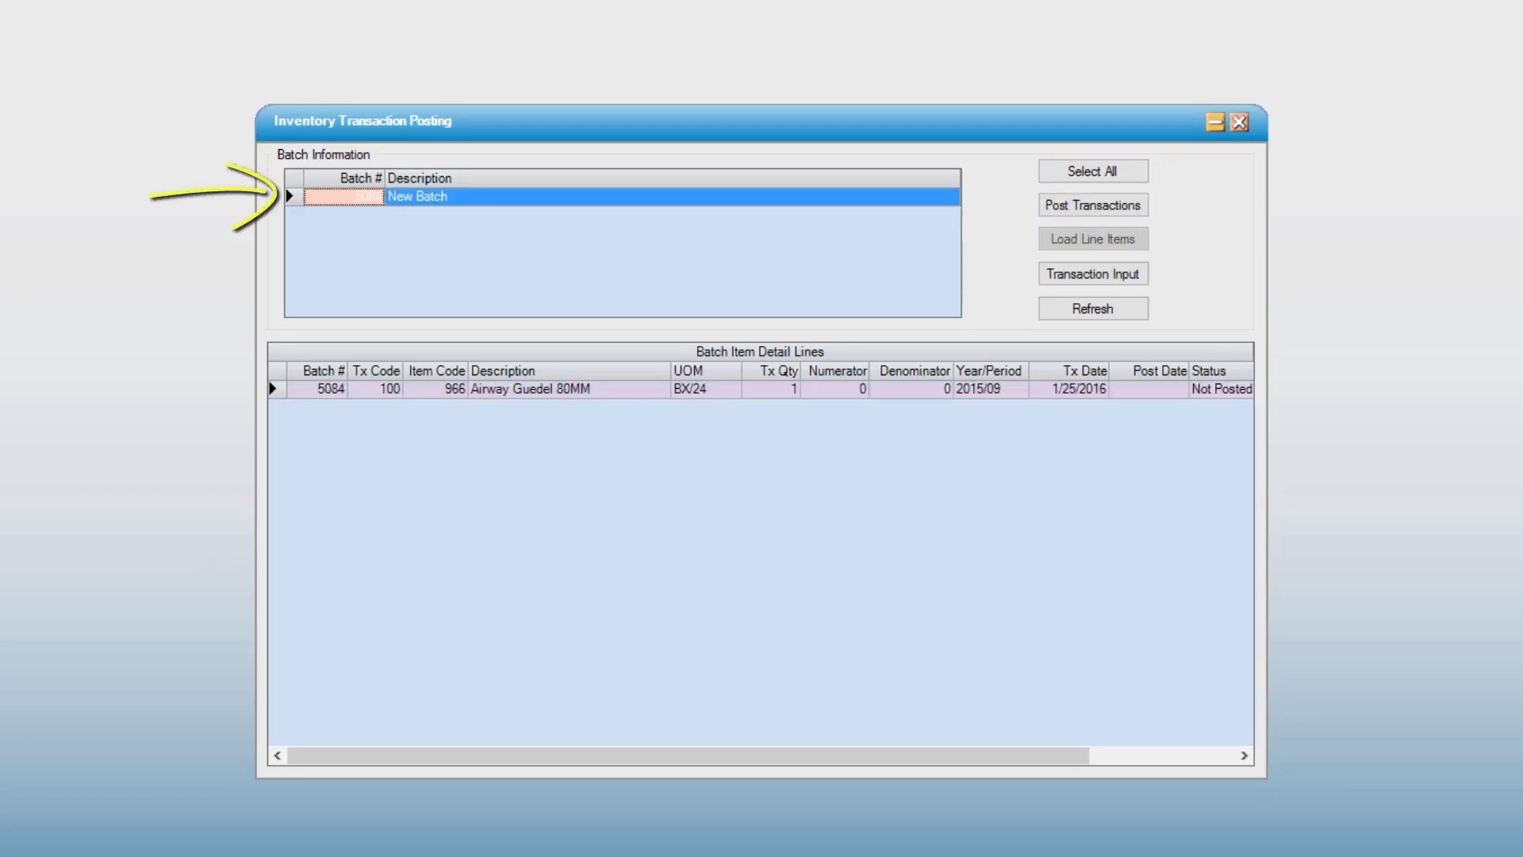
pyautogui.click(1112, 272)
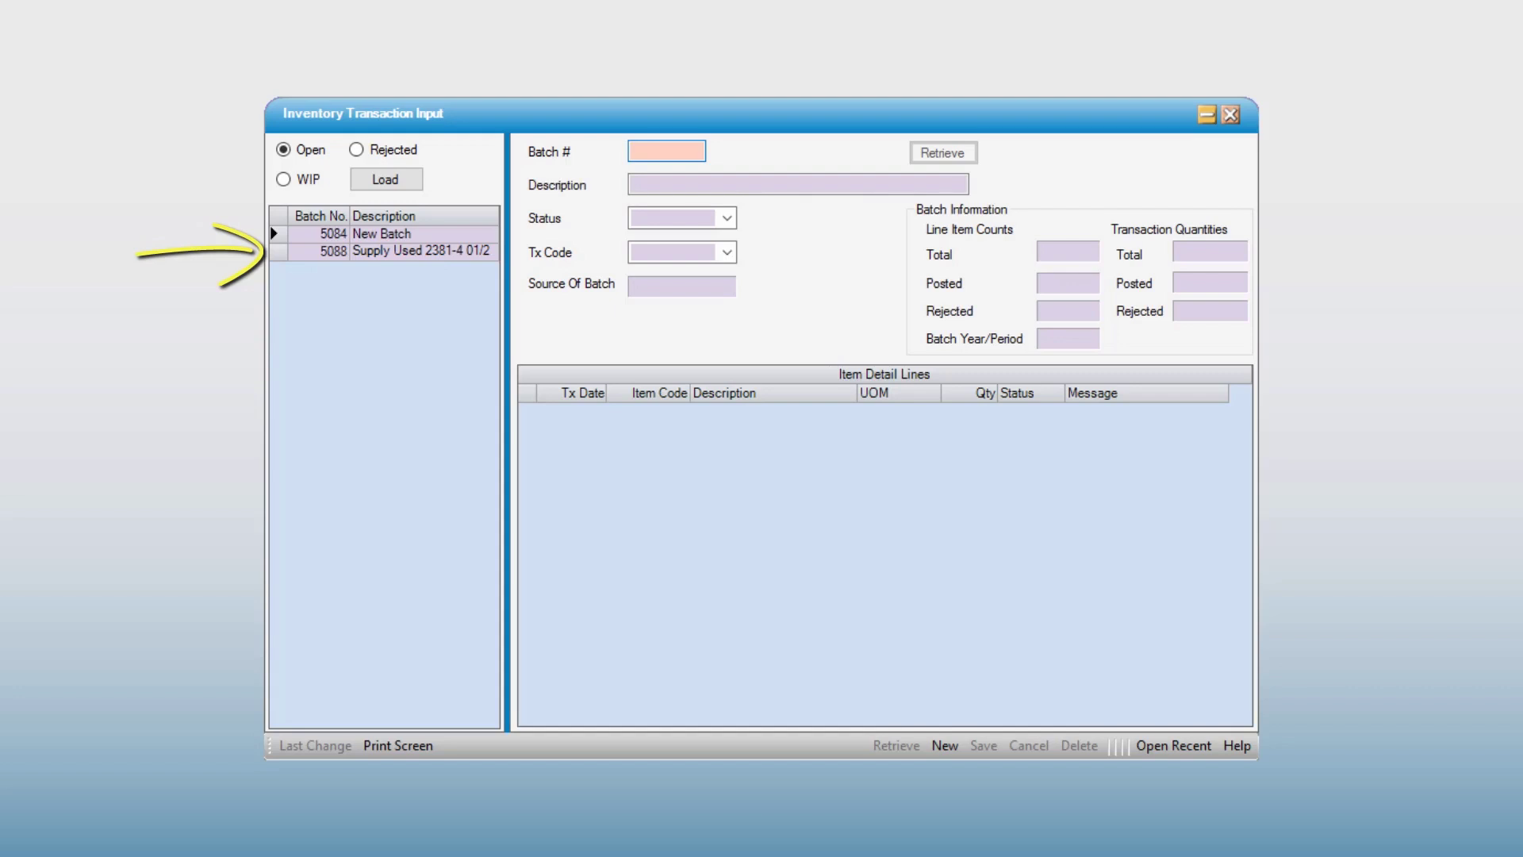
pyautogui.click(381, 233)
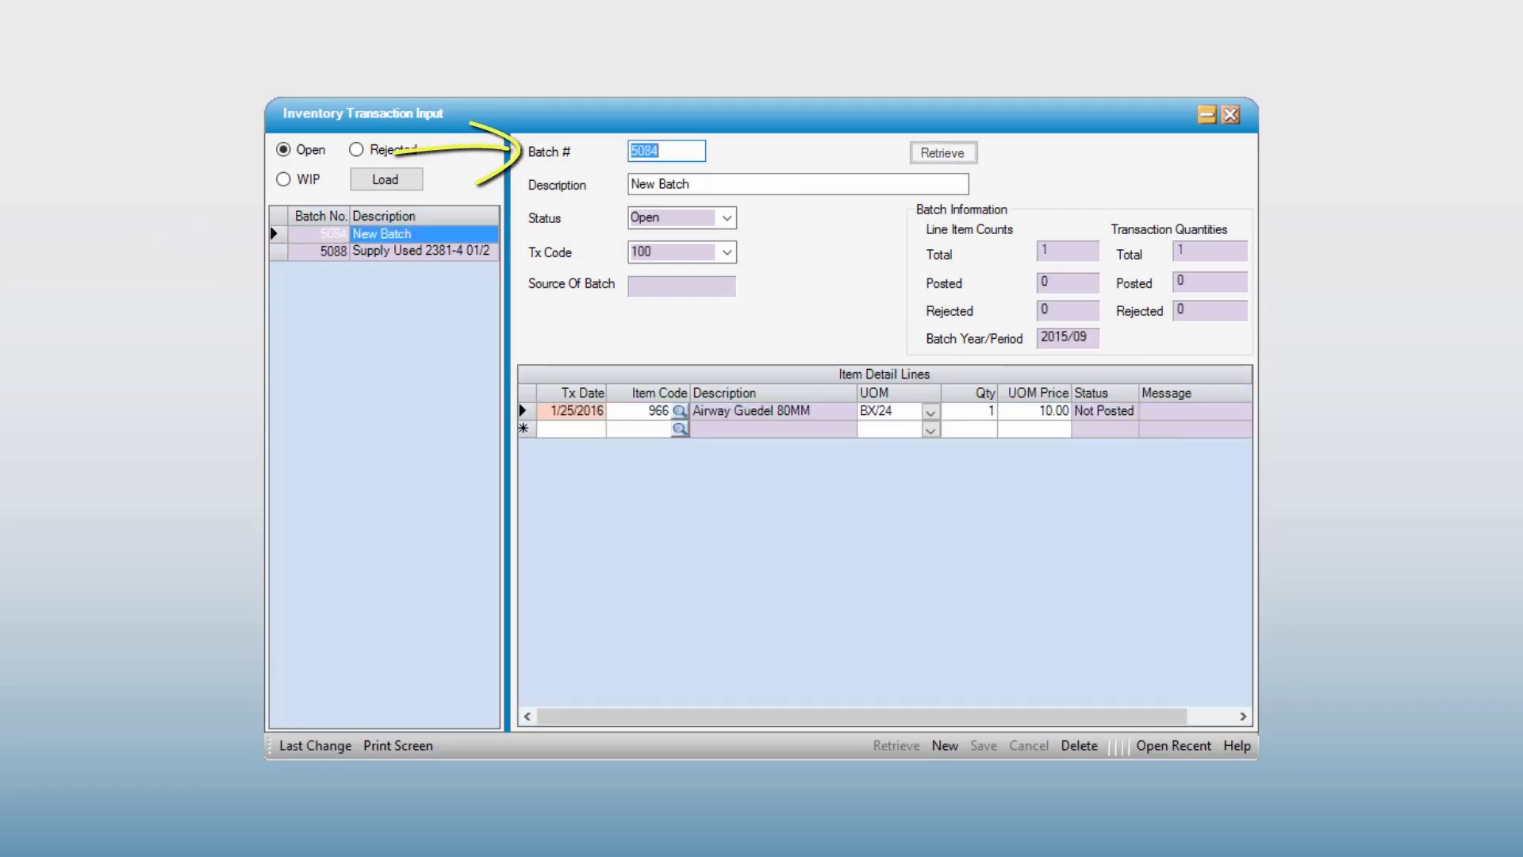
# - Examine the Status and Tx Code options of New Batch and the details of Supply Used batch 5088
pyautogui.click(726, 218)
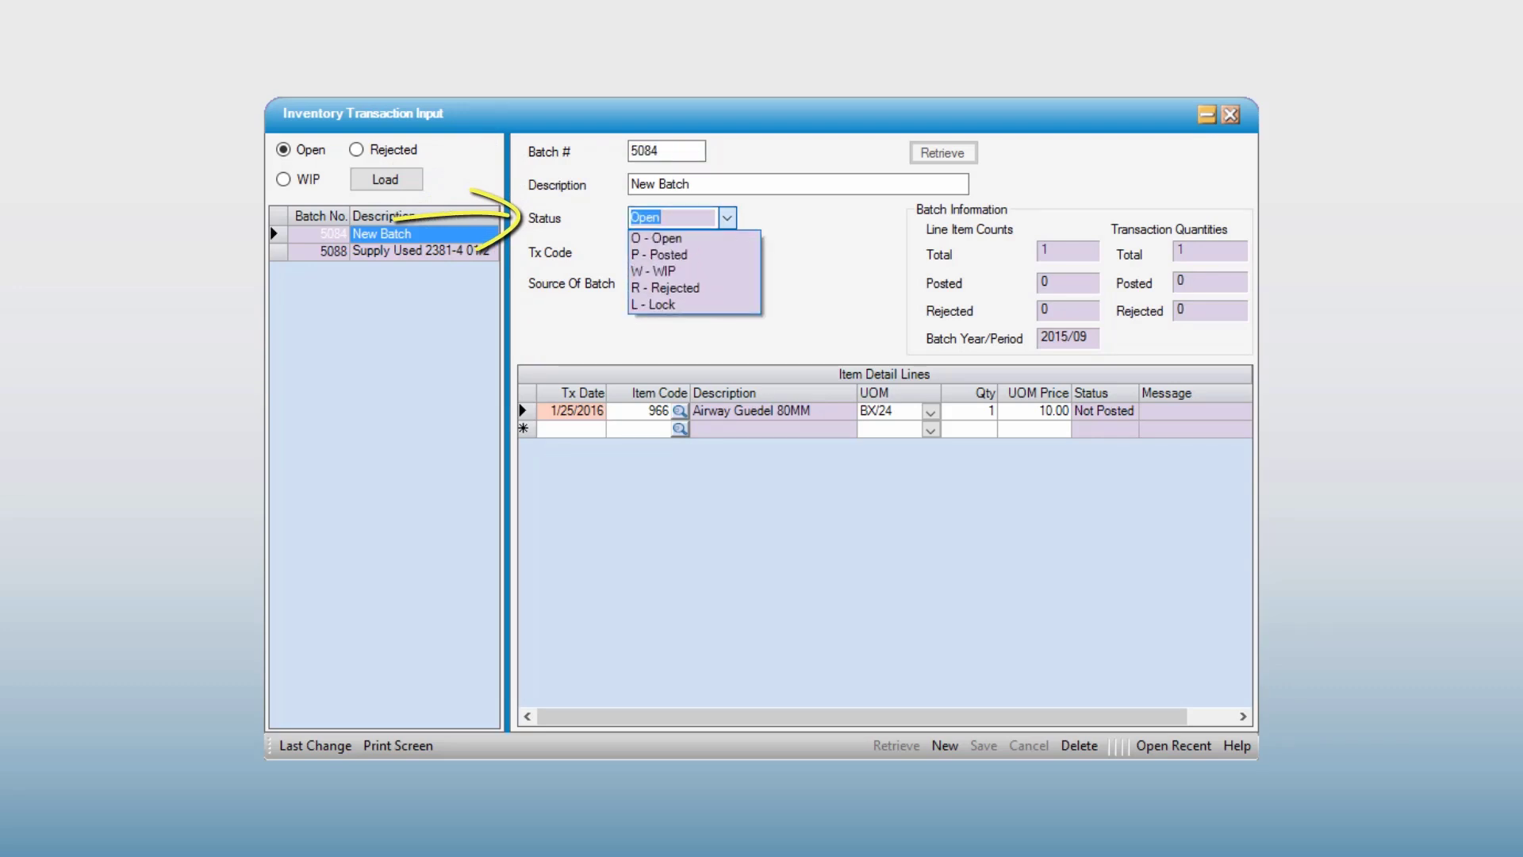
pyautogui.click(727, 218)
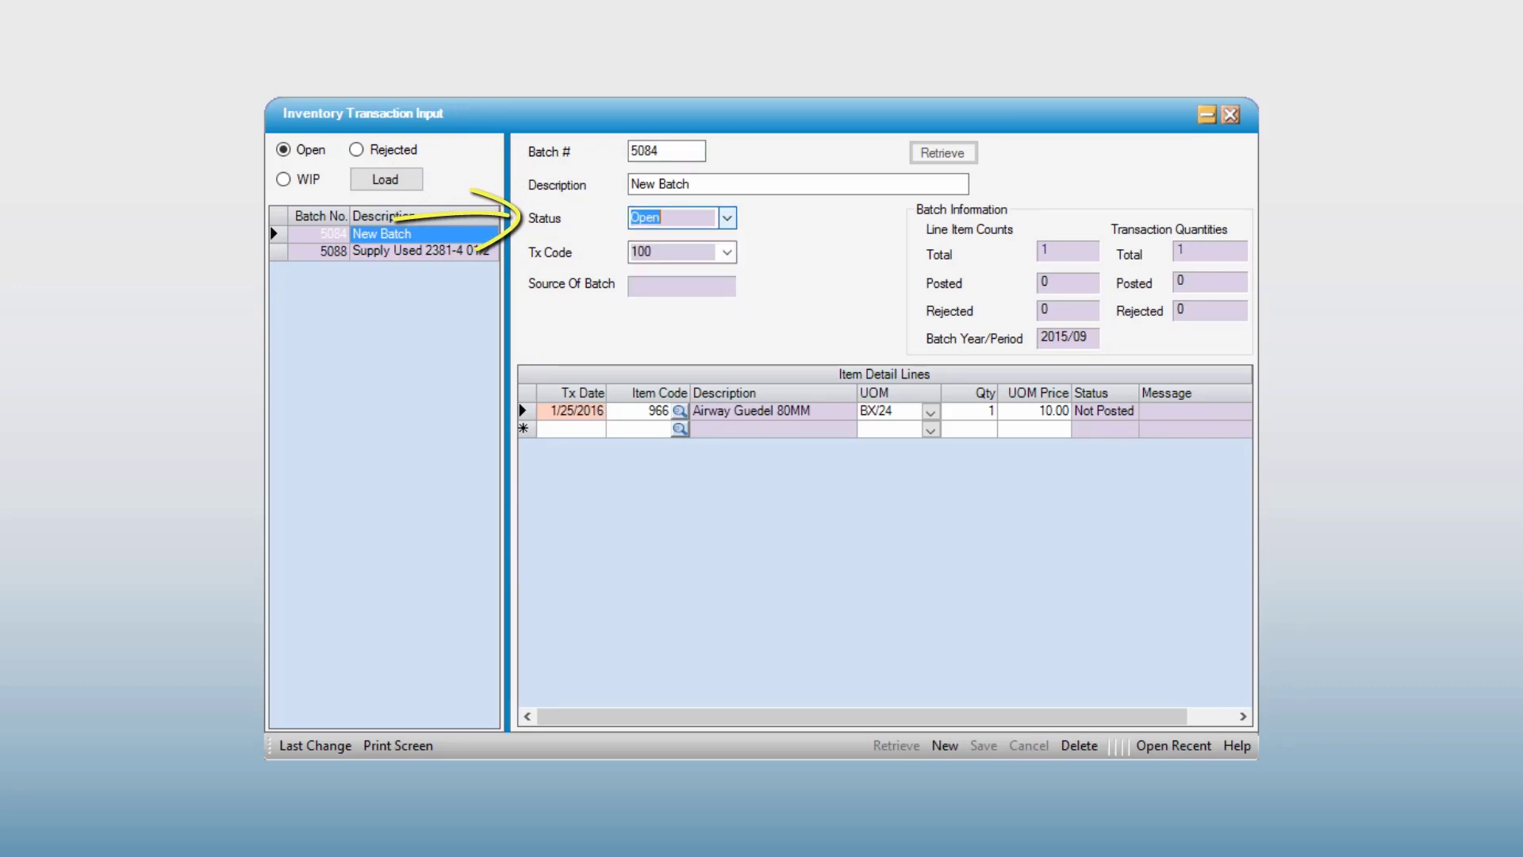
pyautogui.click(727, 252)
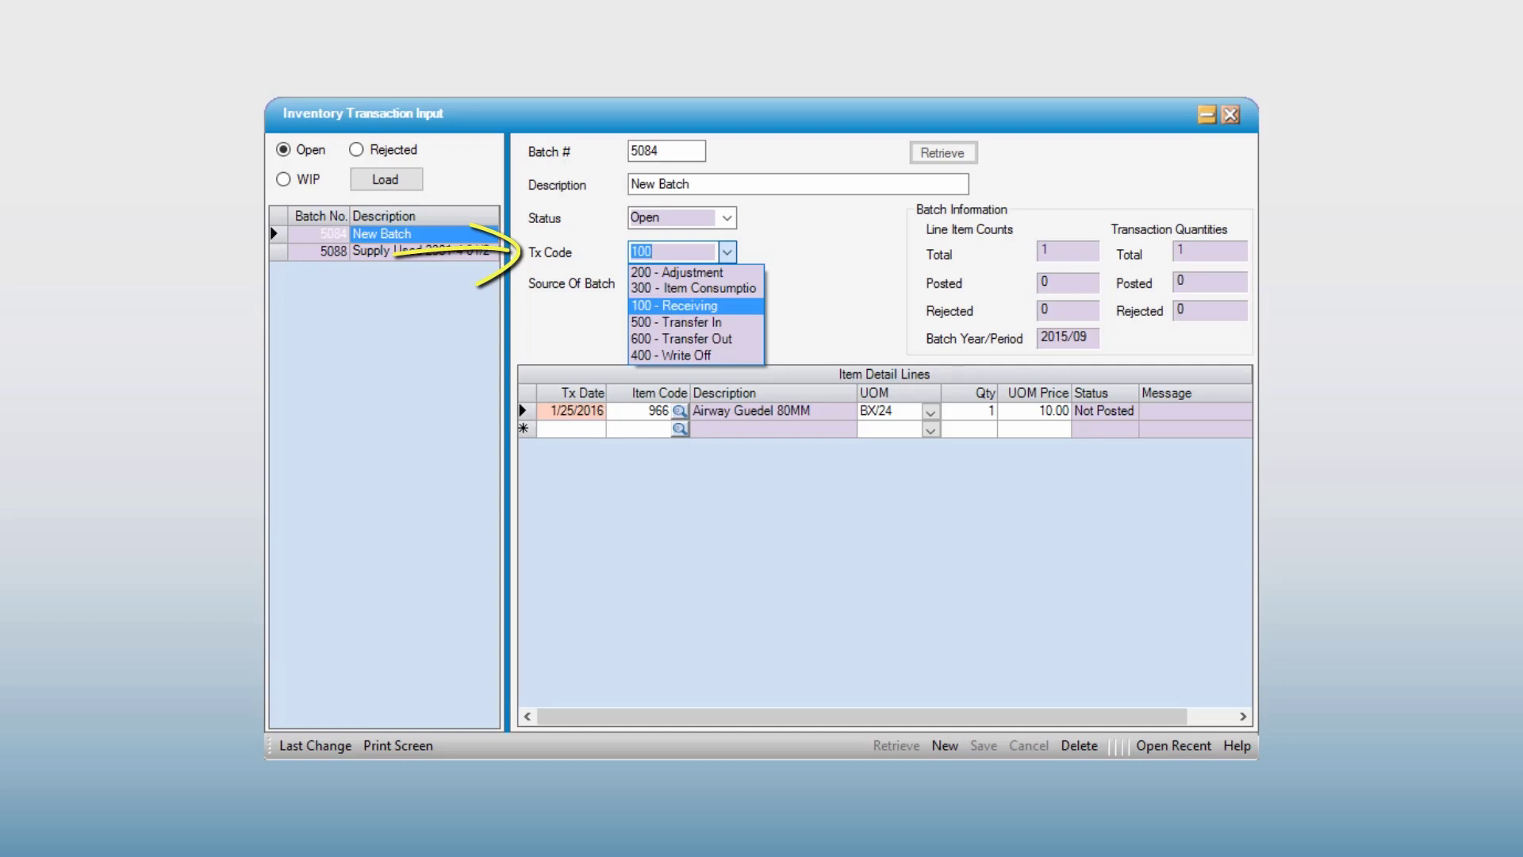
pyautogui.click(726, 252)
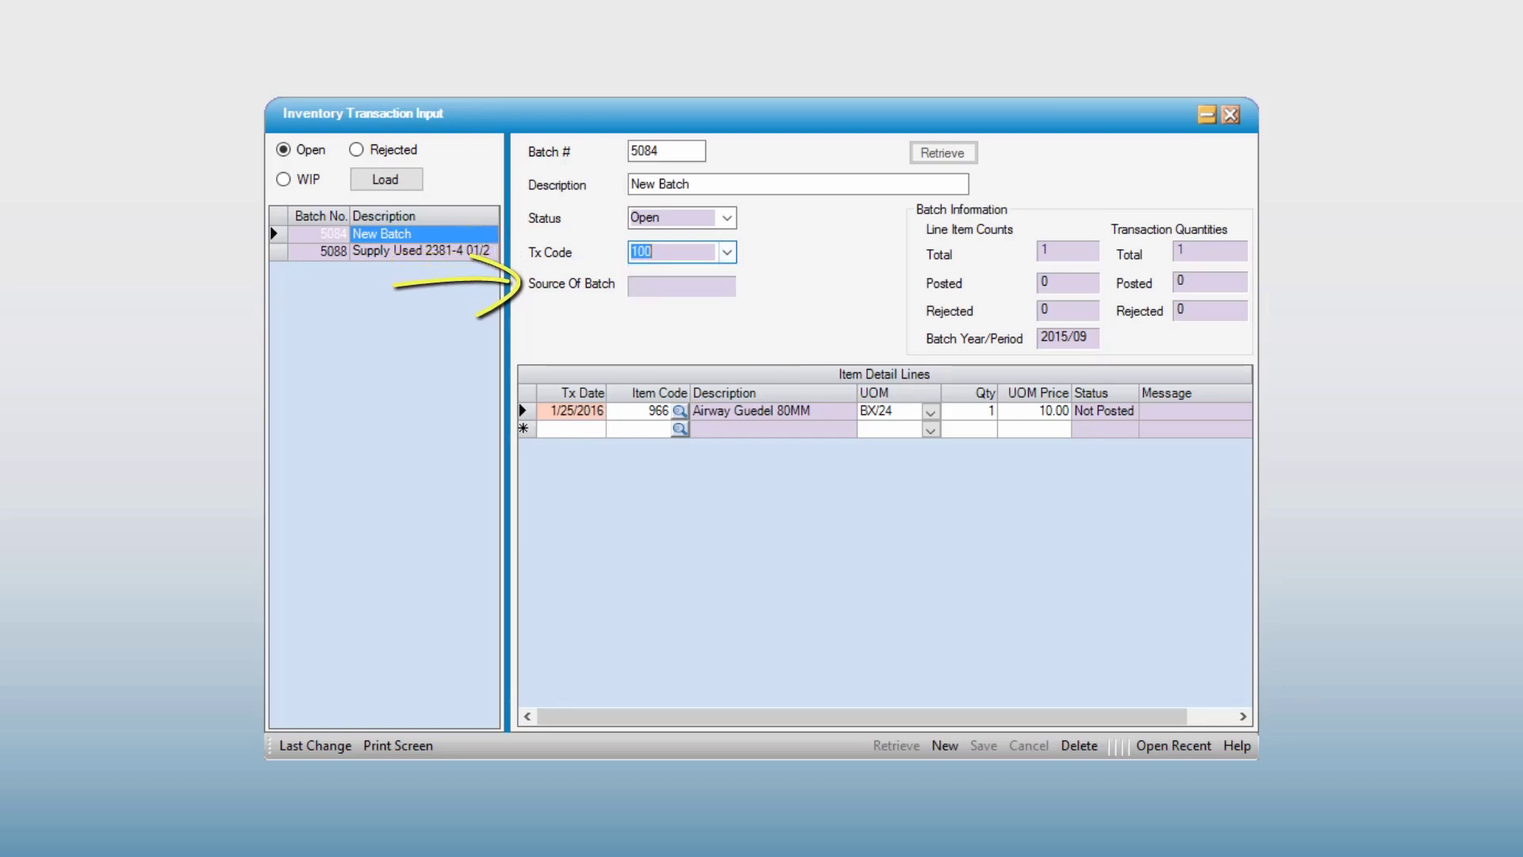
pyautogui.click(277, 250)
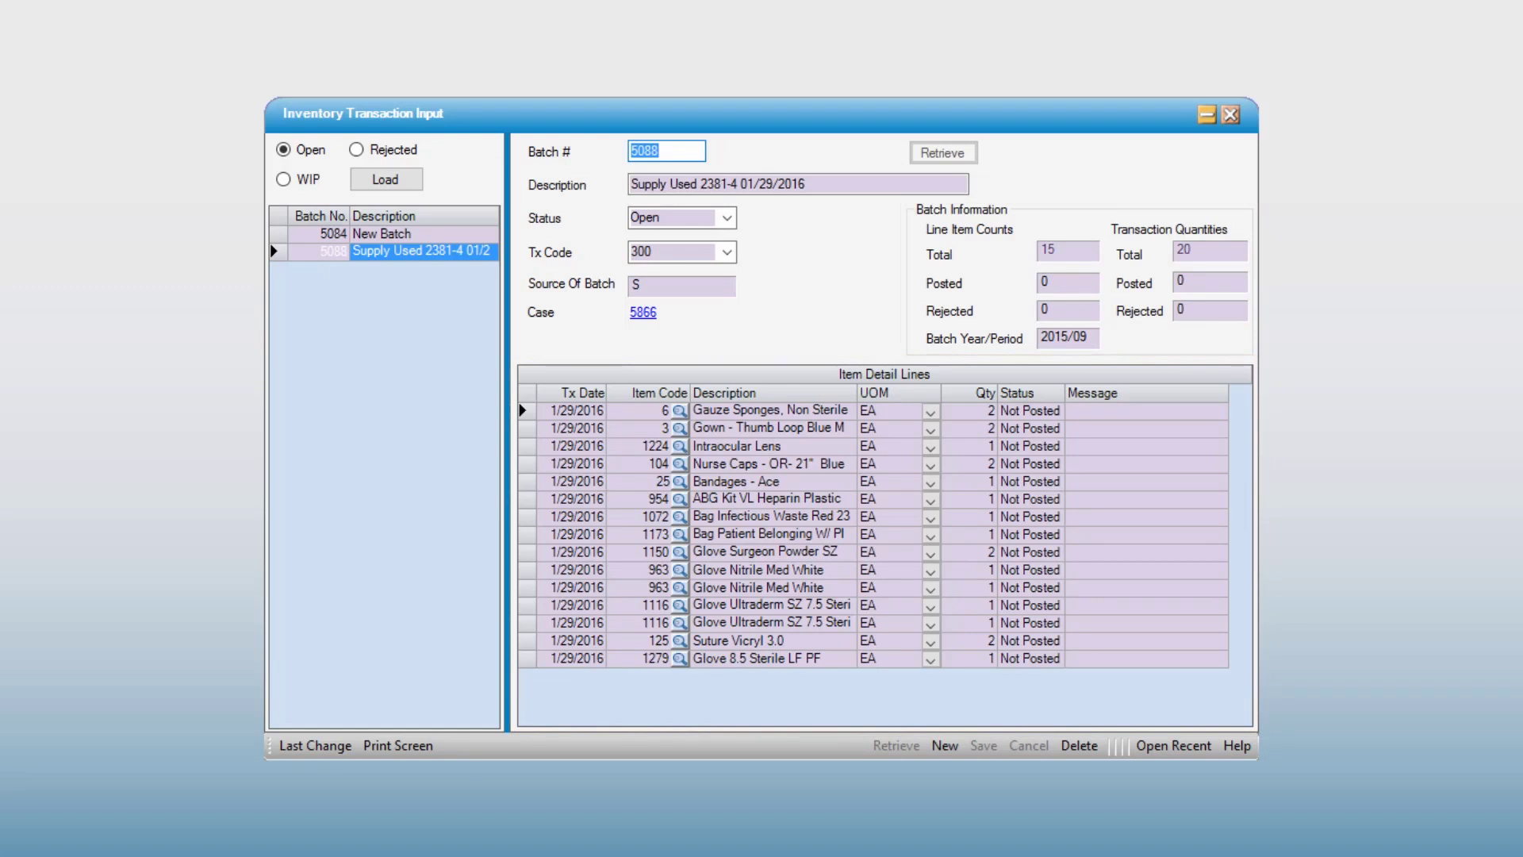
pyautogui.click(666, 151)
# - Create a new inventory batch with the description Expired Med and Tx Code 200 - Adjustment
pyautogui.click(944, 746)
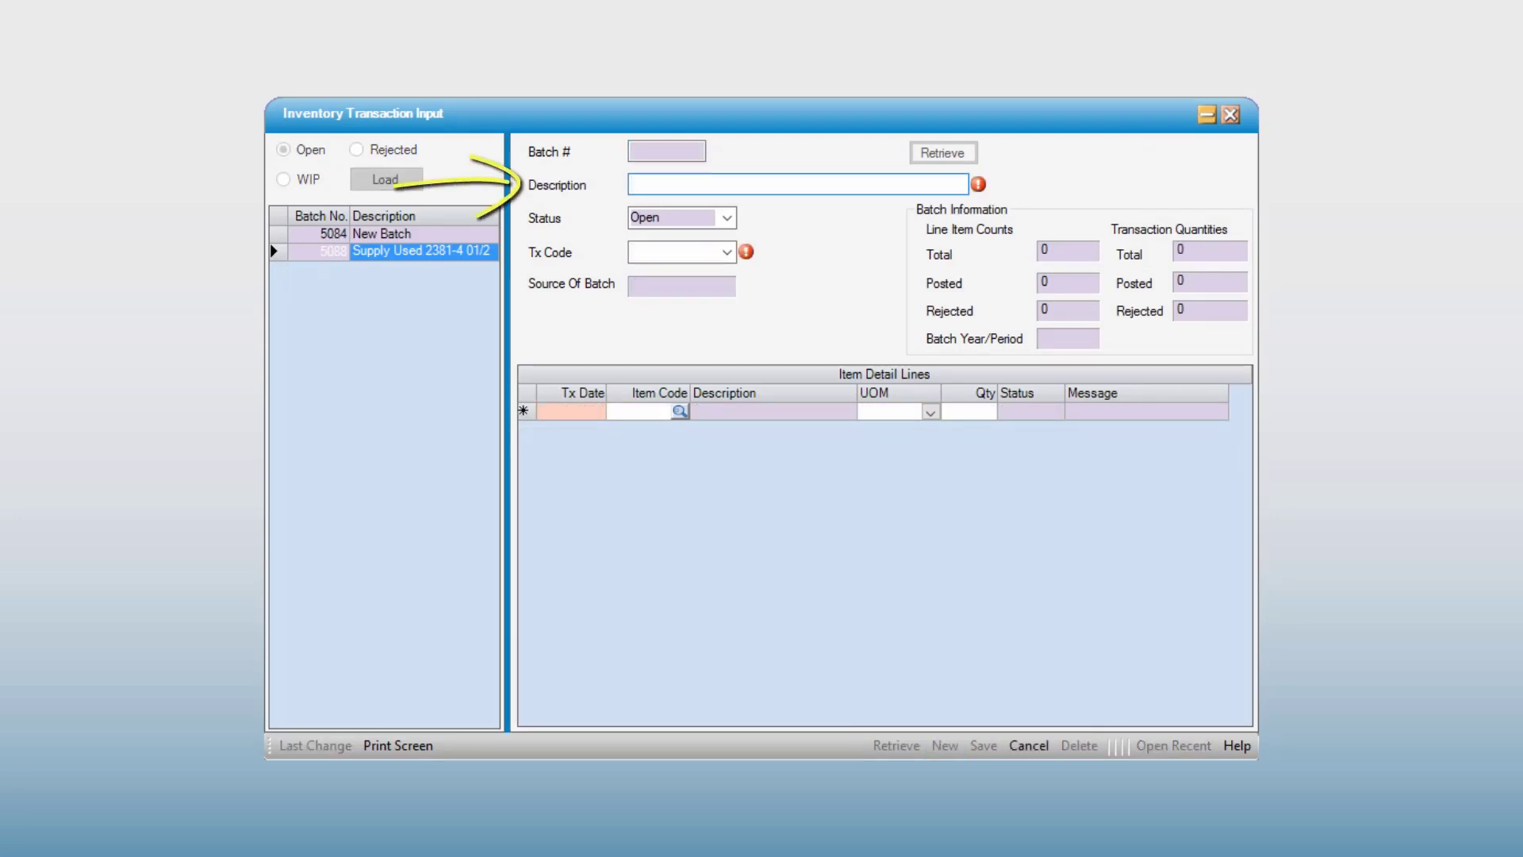
pyautogui.write('Expired Med')
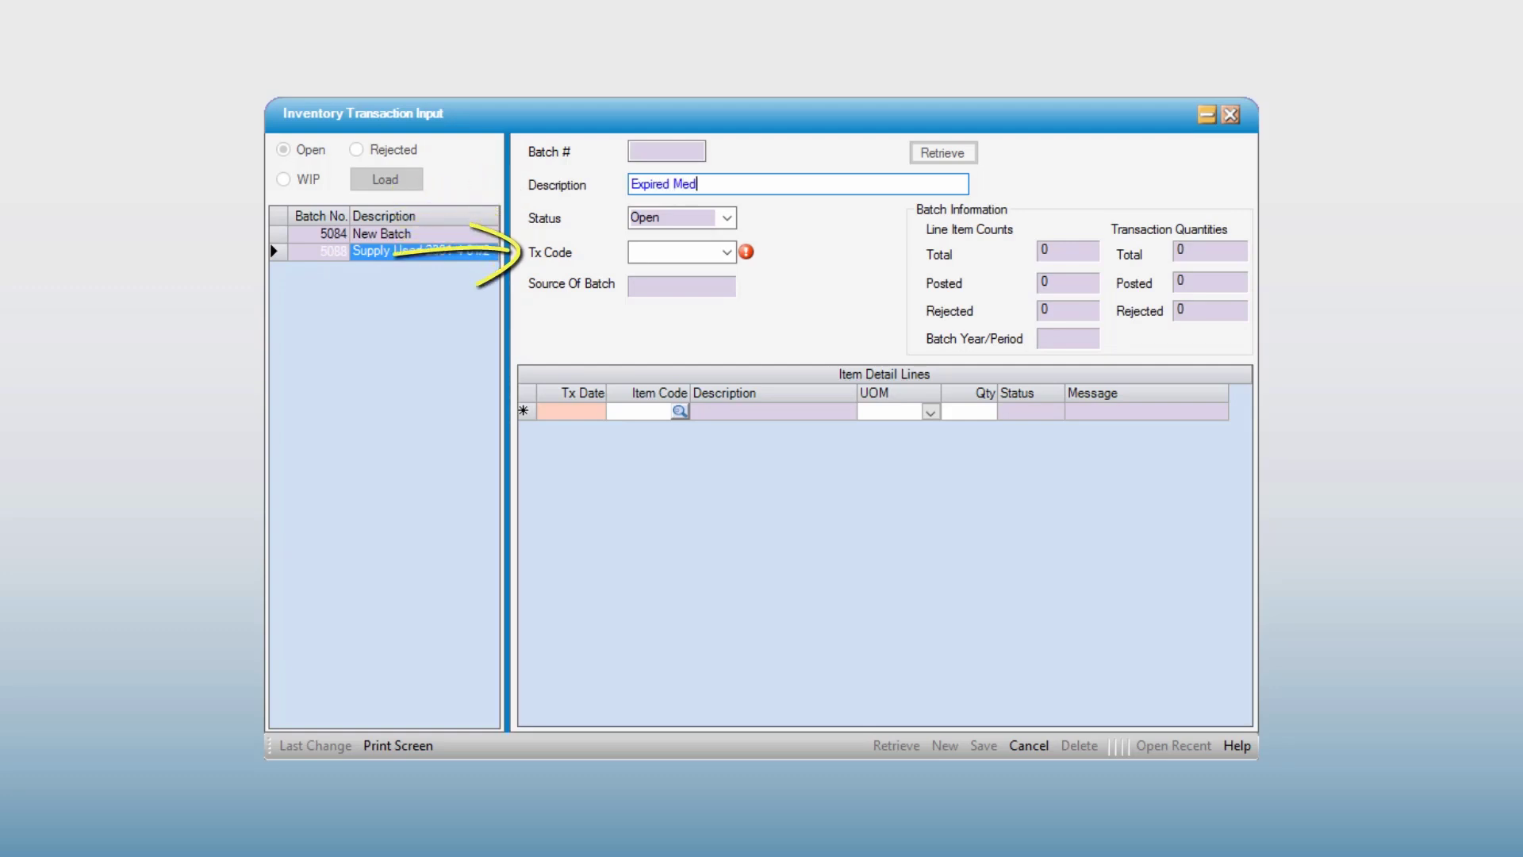
pyautogui.click(727, 252)
pyautogui.press('Down')
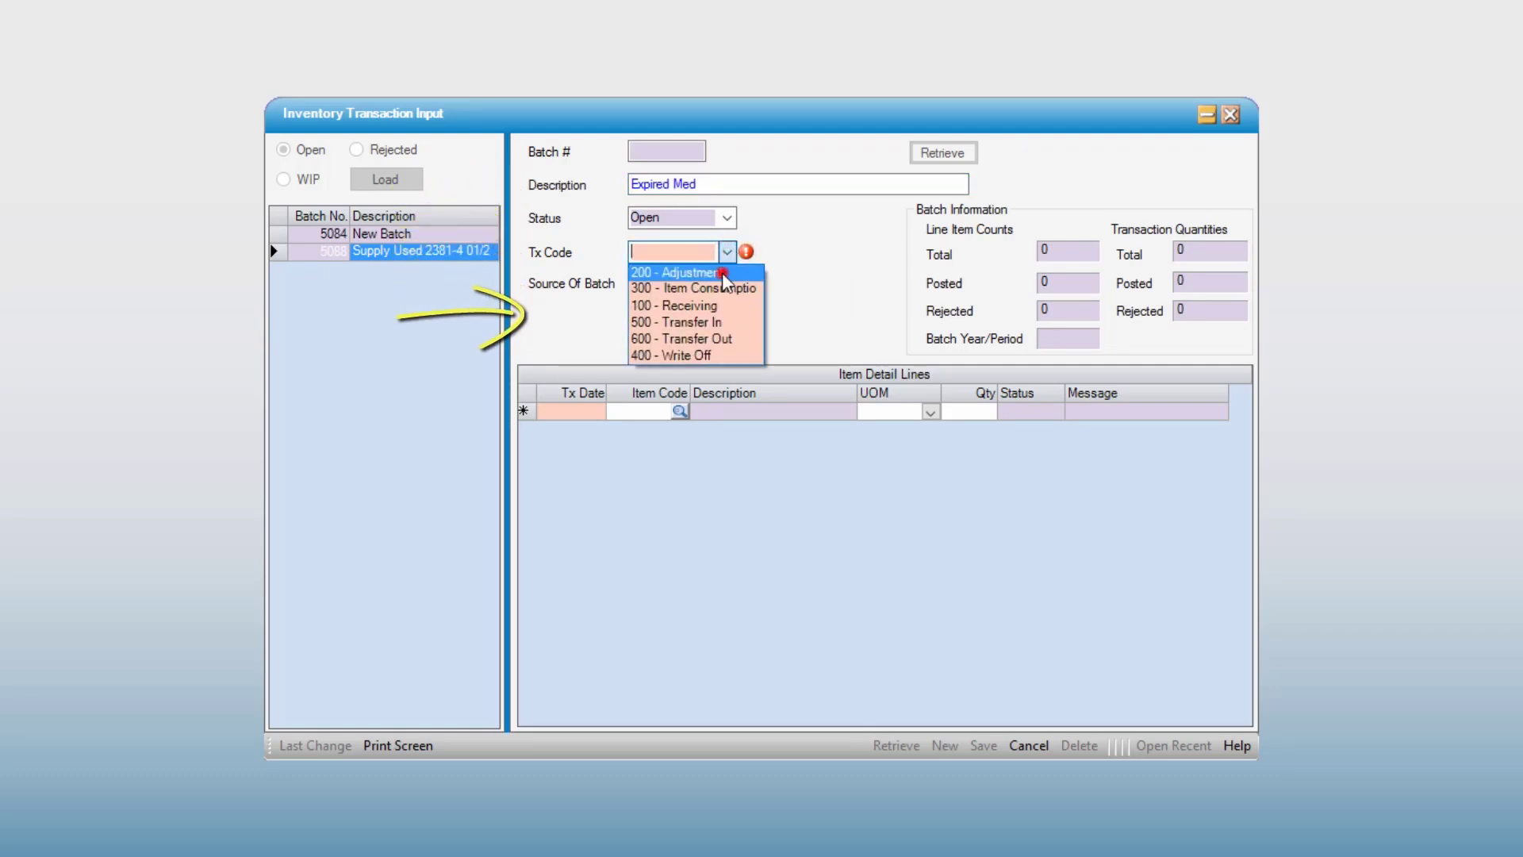
pyautogui.press('Return')
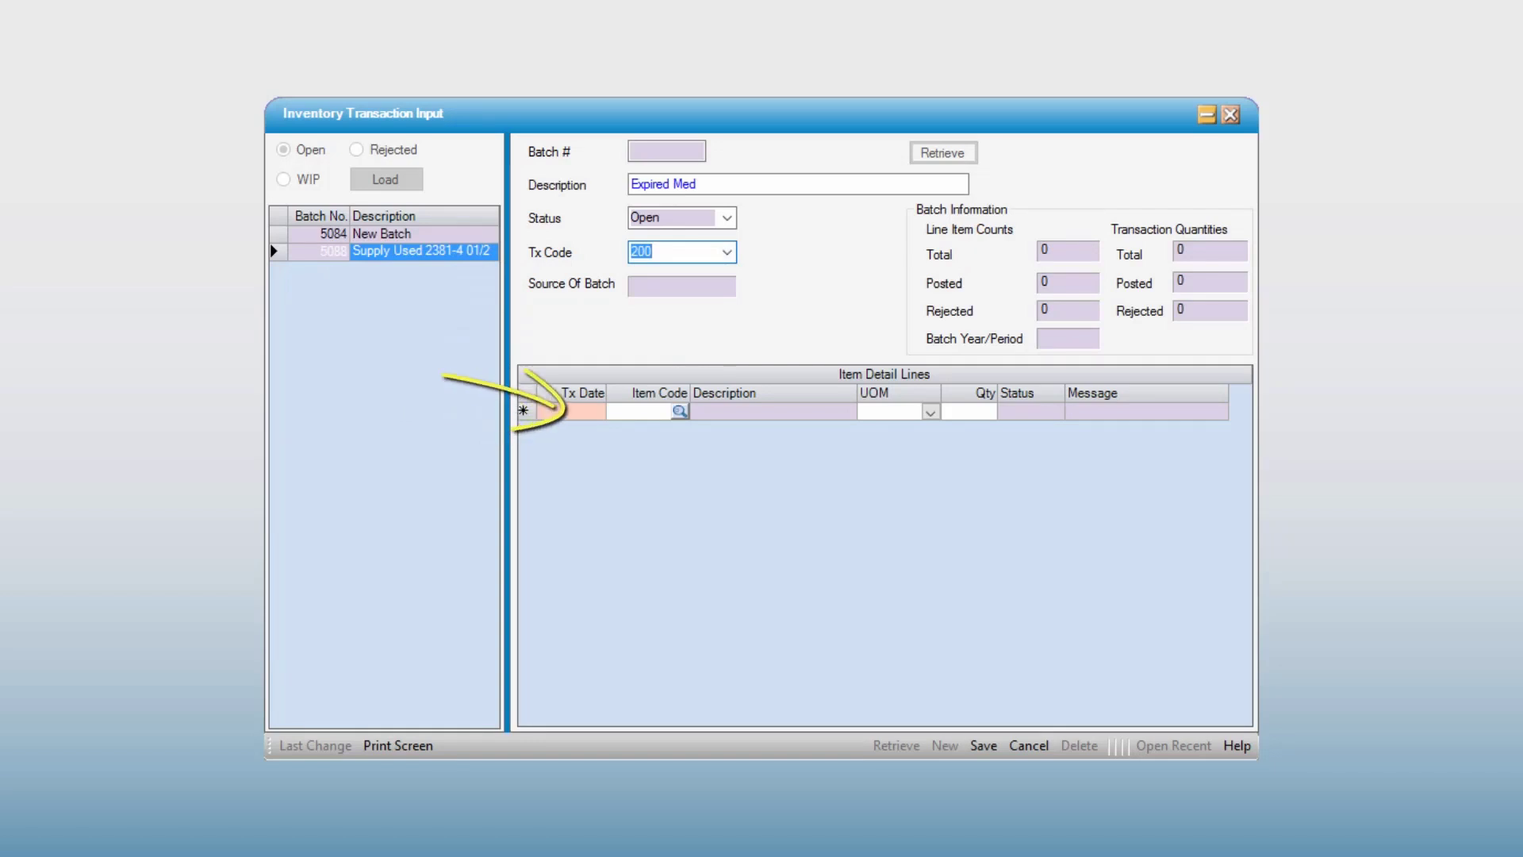
# - Add item code 1216 with a quantity of -1 to the item detail lines and save the batch
pyautogui.click(639, 410)
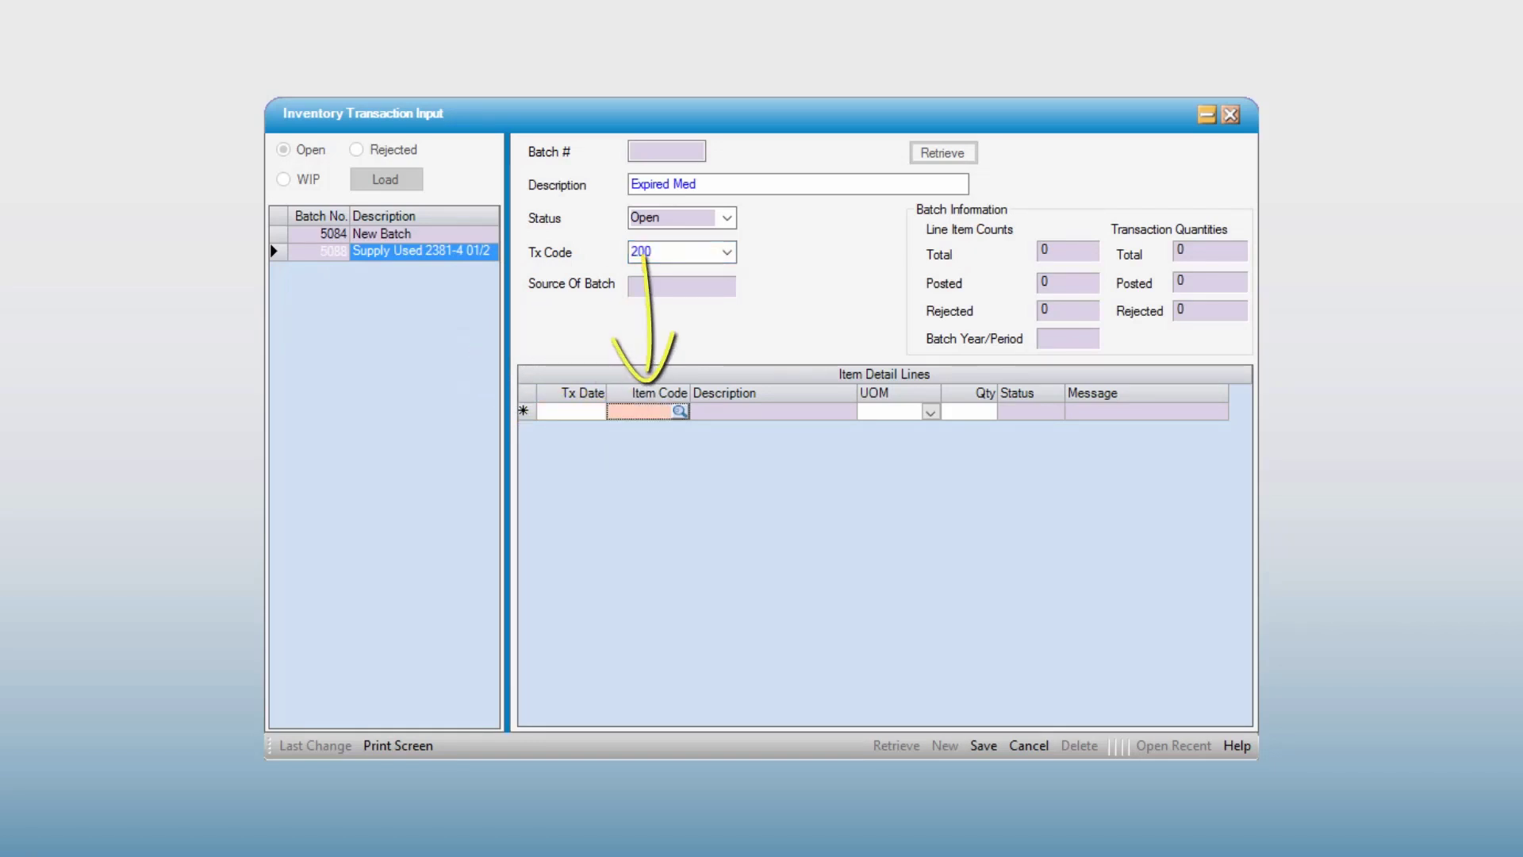
pyautogui.write('1216')
pyautogui.press('Tab')
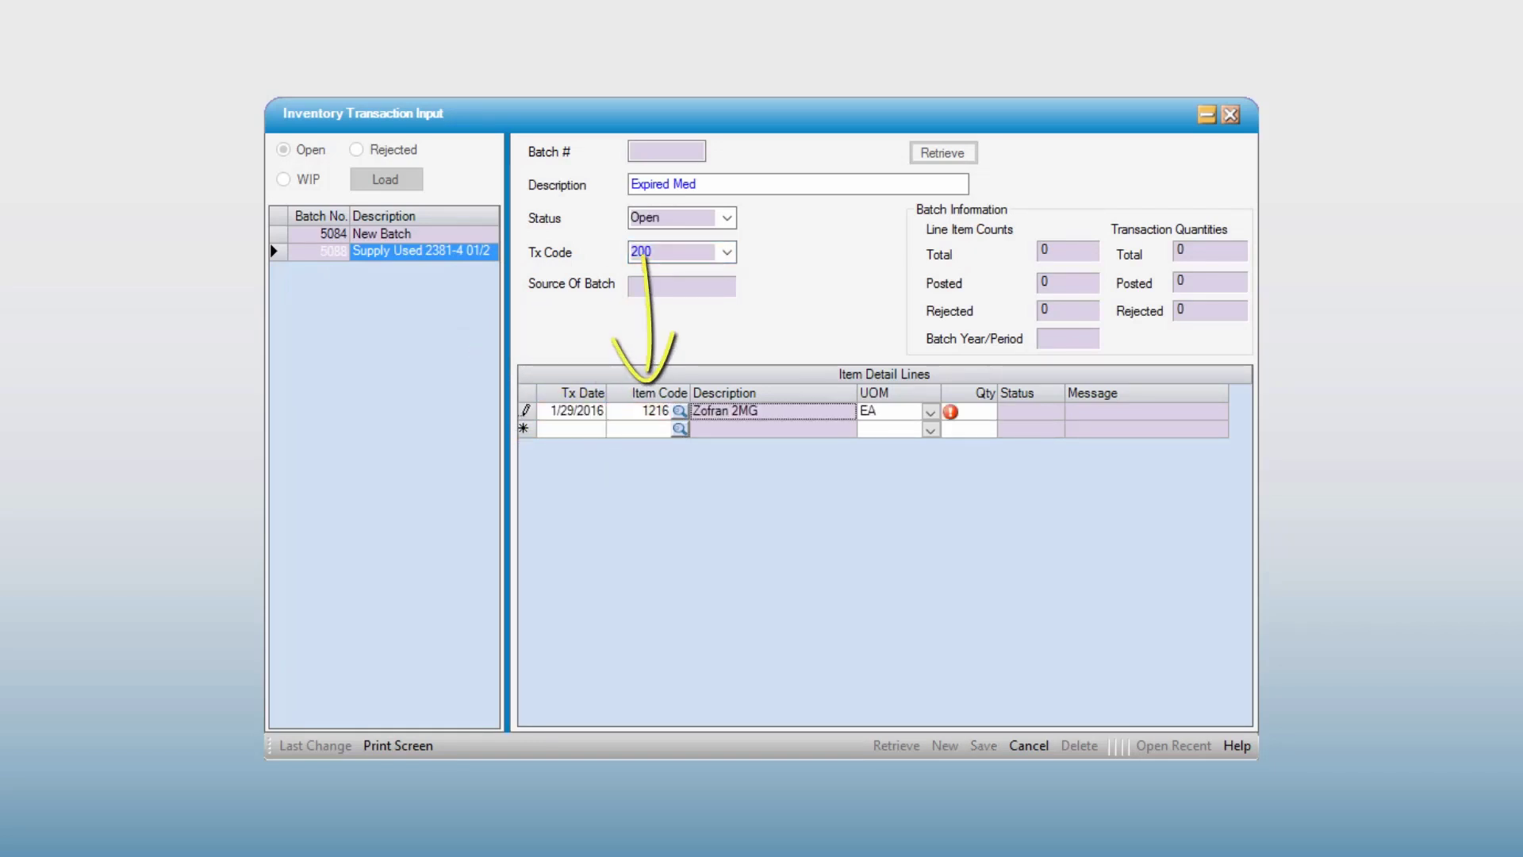
pyautogui.click(973, 412)
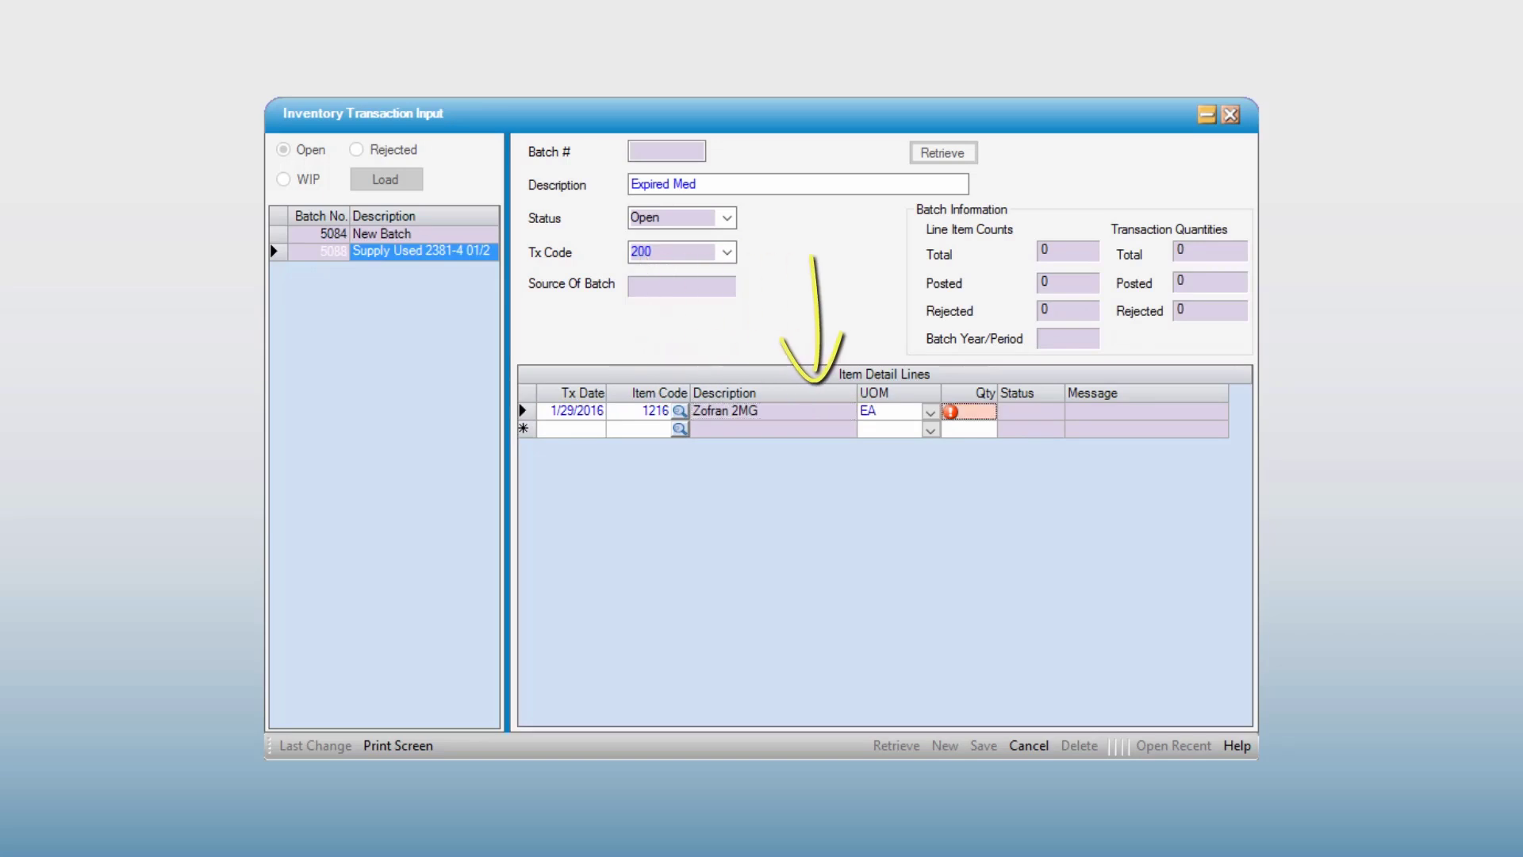
pyautogui.write('-1')
pyautogui.press('Tab')
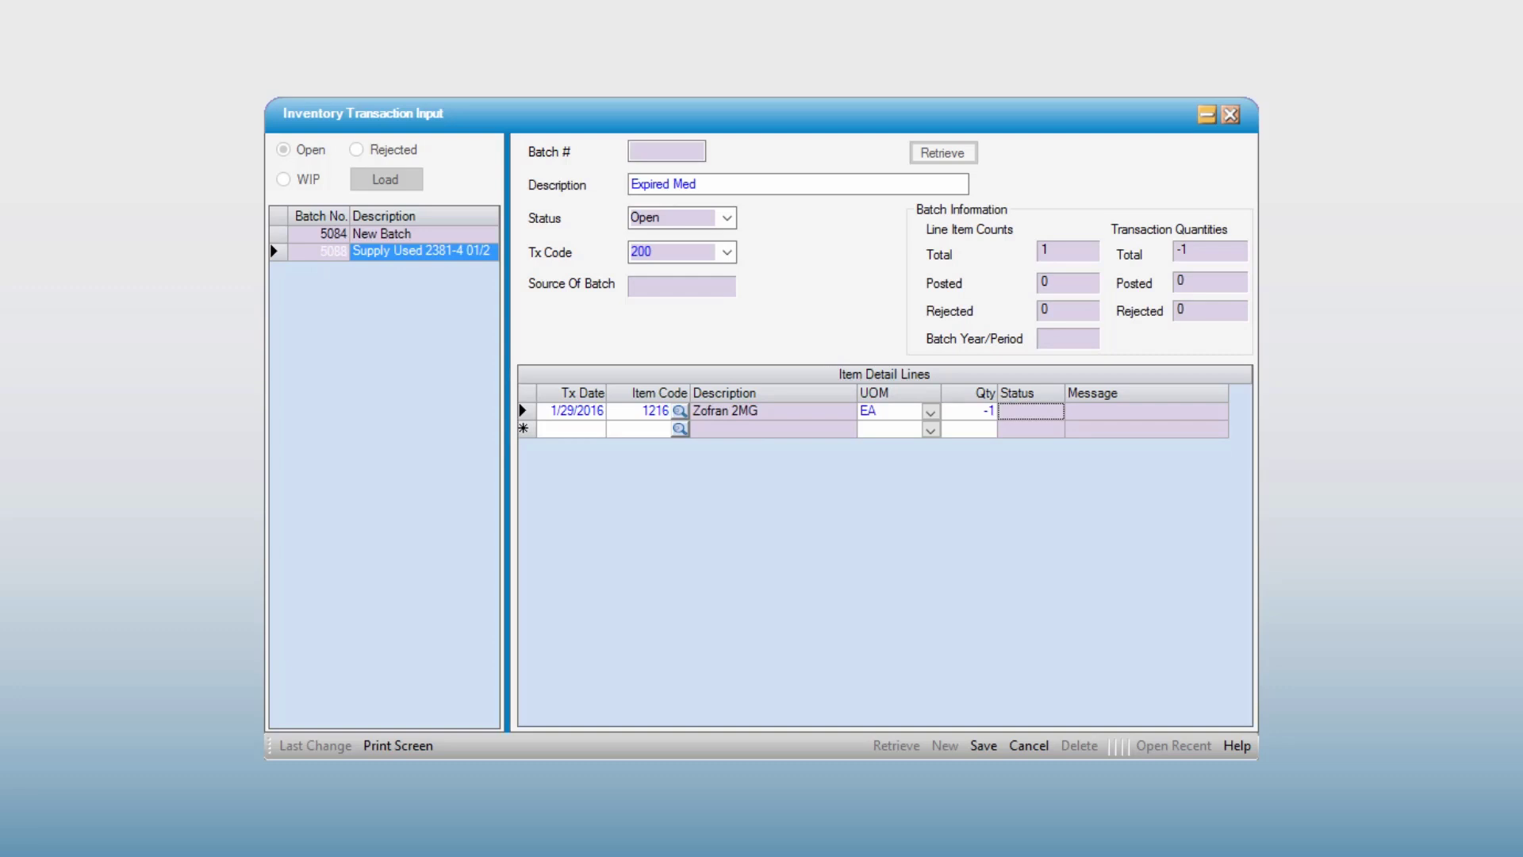
pyautogui.click(984, 745)
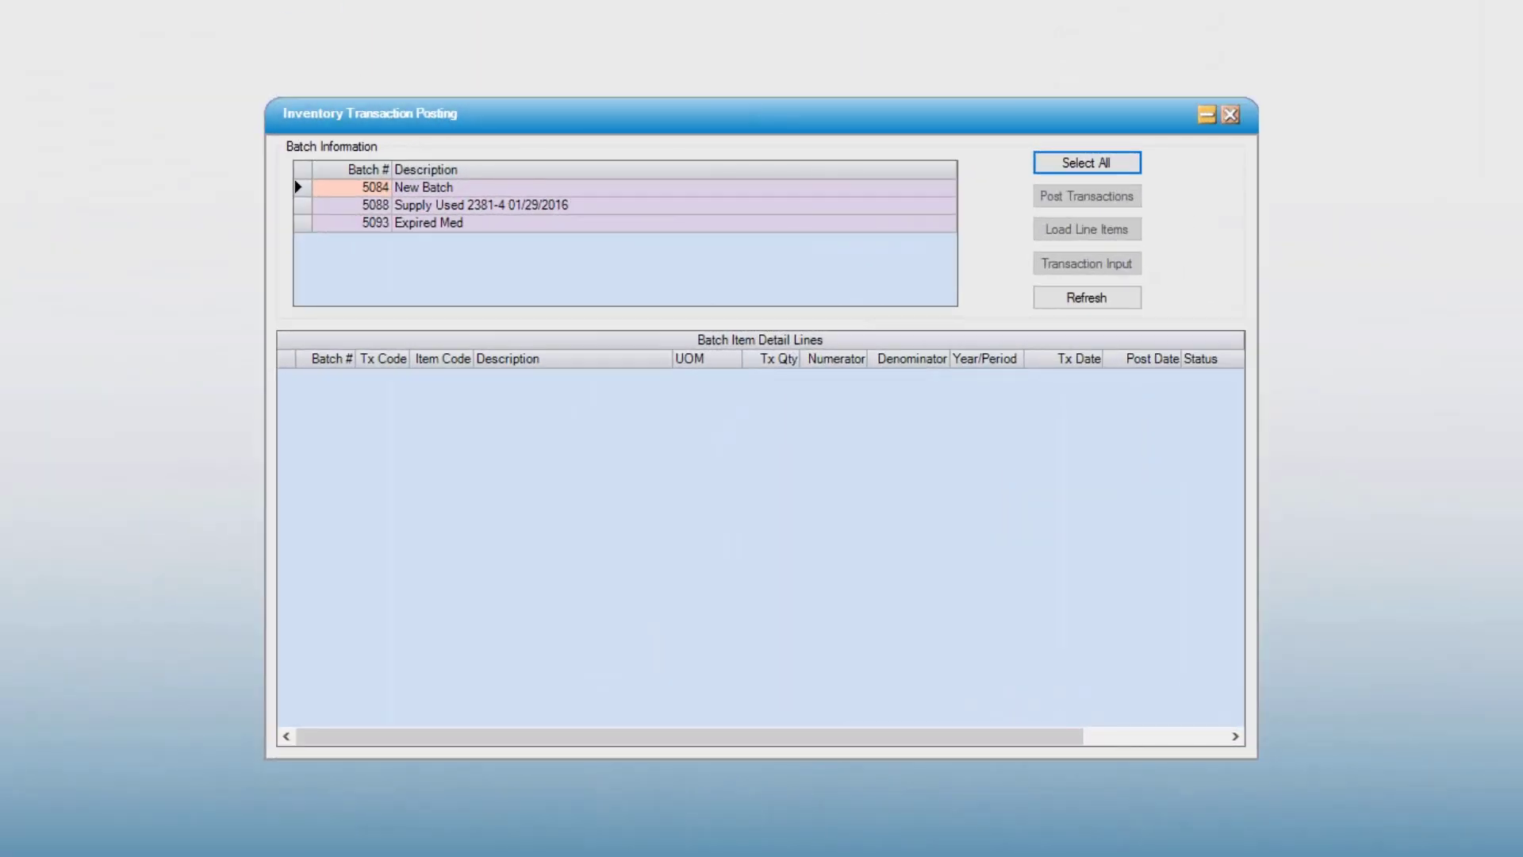
# - Select the Expired Med batch and post its transactions to inventory
pyautogui.click(301, 221)
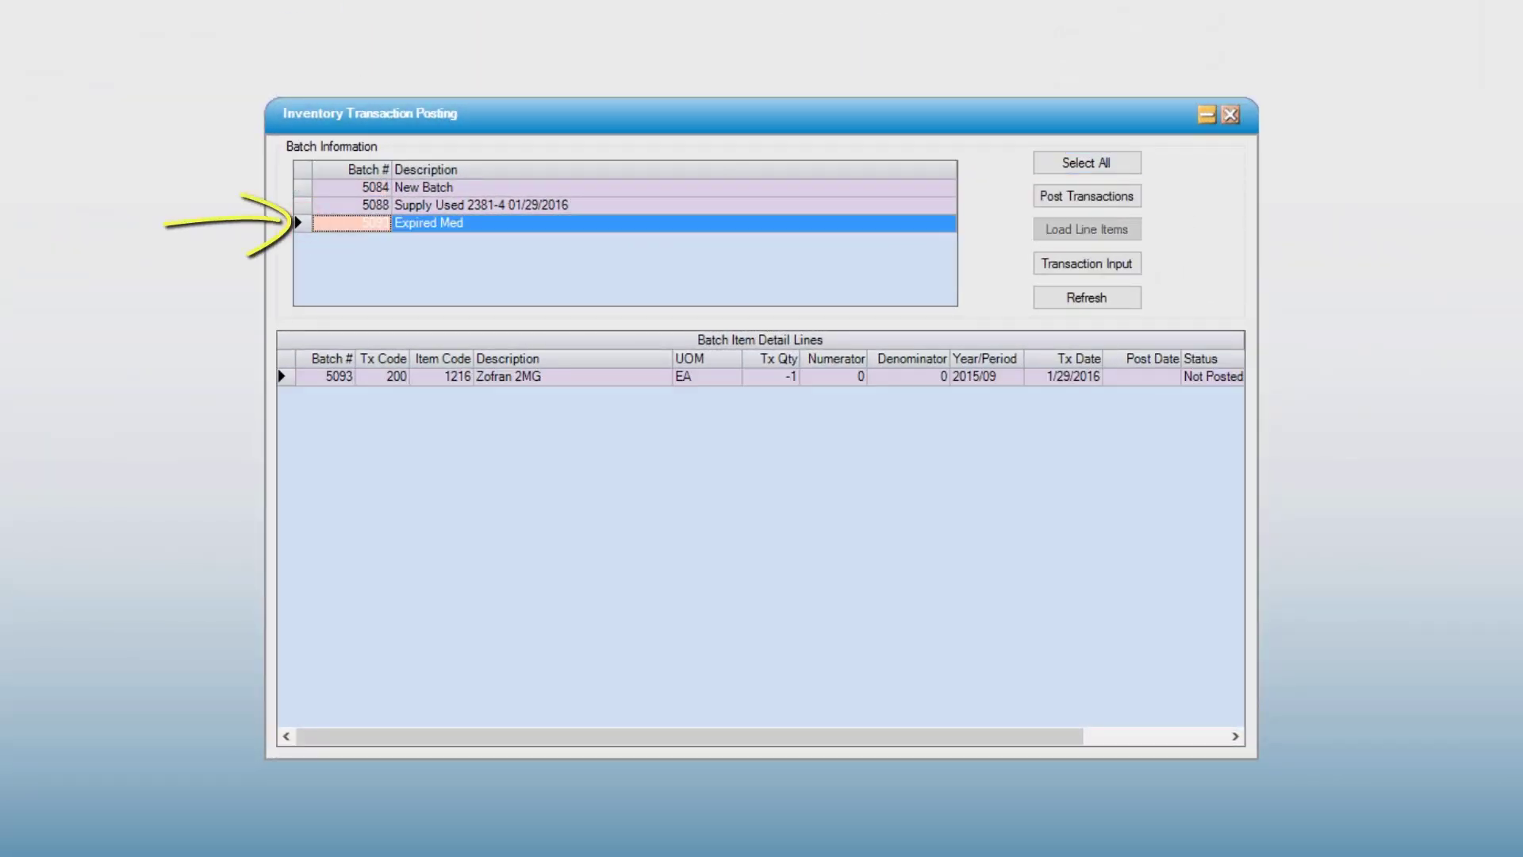
pyautogui.click(1122, 197)
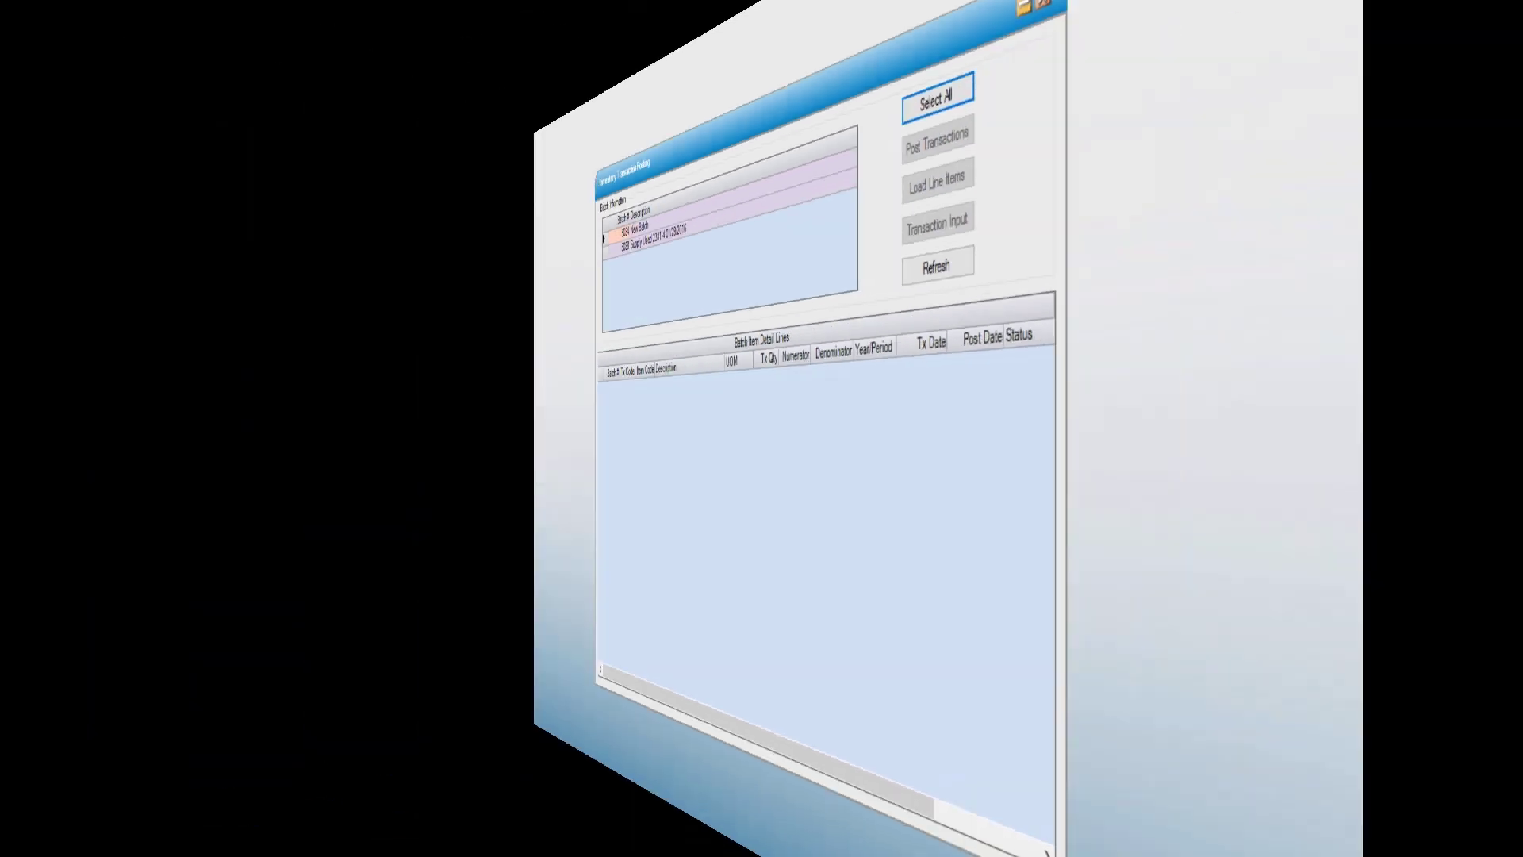